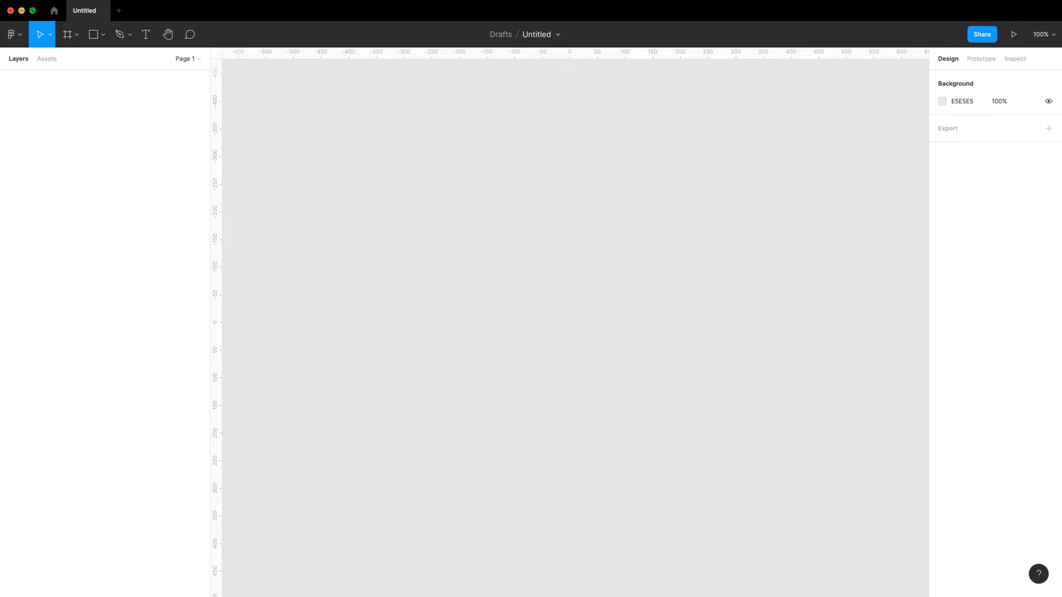
# Draw a square frame of about 317 × 317 and place a square of about 116 × 116 at its centre
pyautogui.press('f')
pyautogui.moveTo(459, 196); pyautogui.dragTo(634, 372)
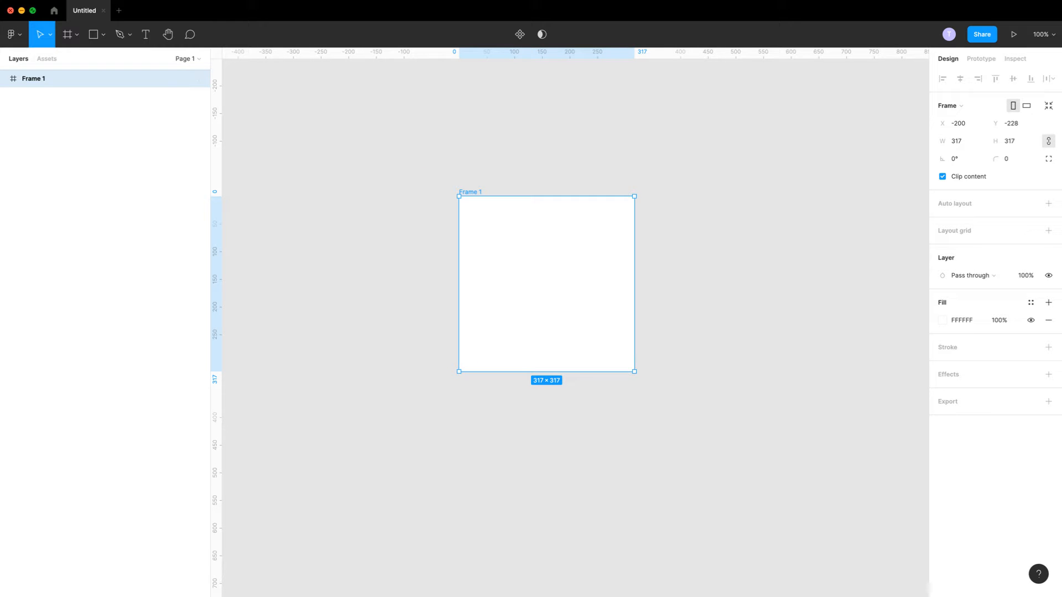
pyautogui.press('r')
pyautogui.moveTo(525, 241)
pyautogui.mouseDown()
pyautogui.moveTo(590, 306)
pyautogui.moveTo(552, 297)
pyautogui.mouseUp()
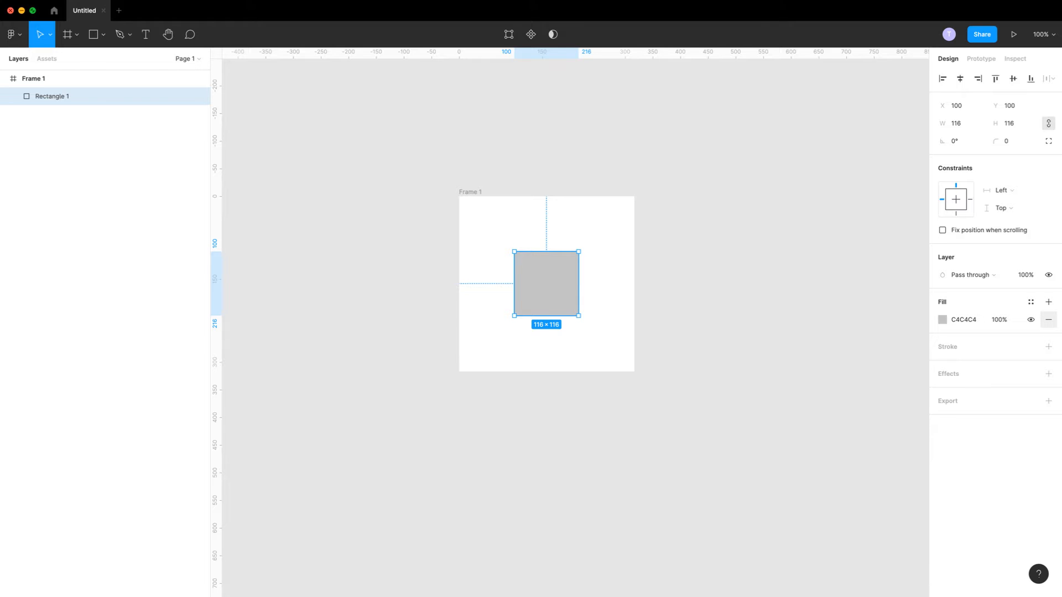
# Remove the square's fill and give it a black inside stroke of width 1
pyautogui.click(1030, 319)
pyautogui.click(1031, 320)
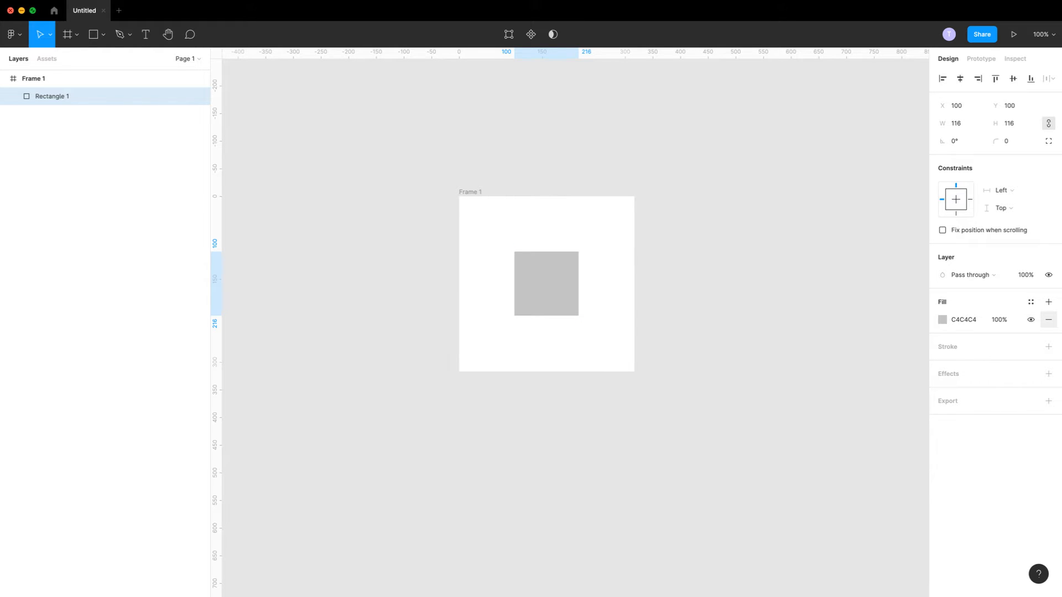
pyautogui.click(1048, 320)
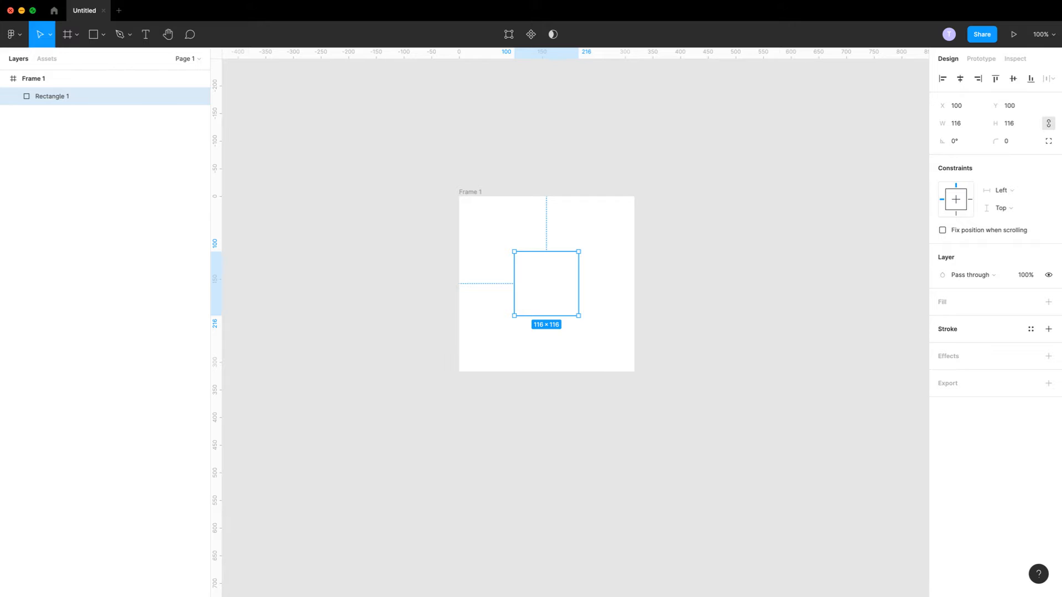
pyautogui.click(1048, 329)
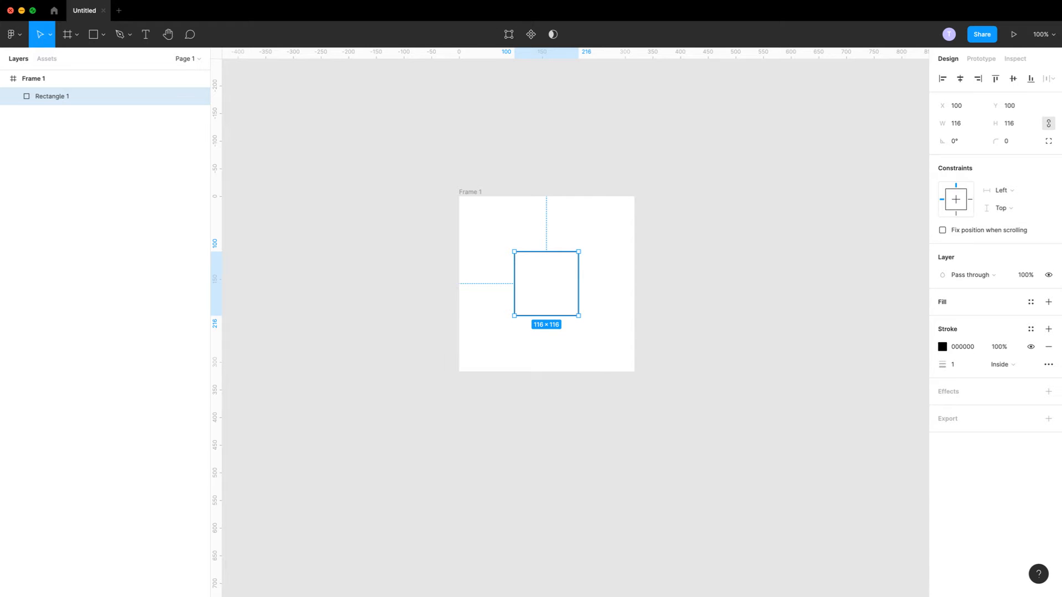
# Switch to Flow and make its window full screen
pyautogui.press('super+Tab')
pyautogui.press('super+Tab')
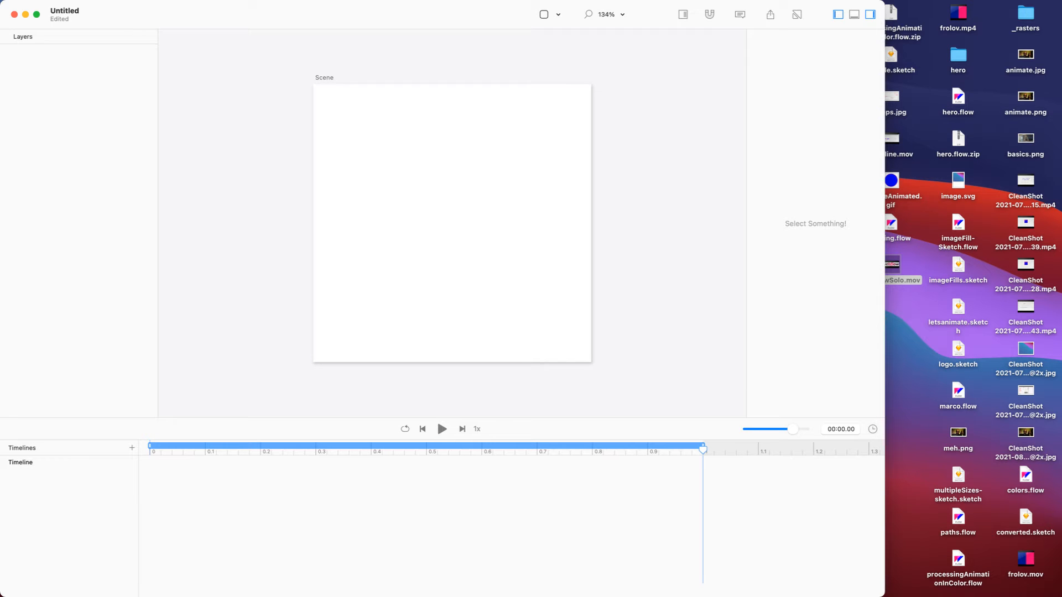
pyautogui.click(36, 14)
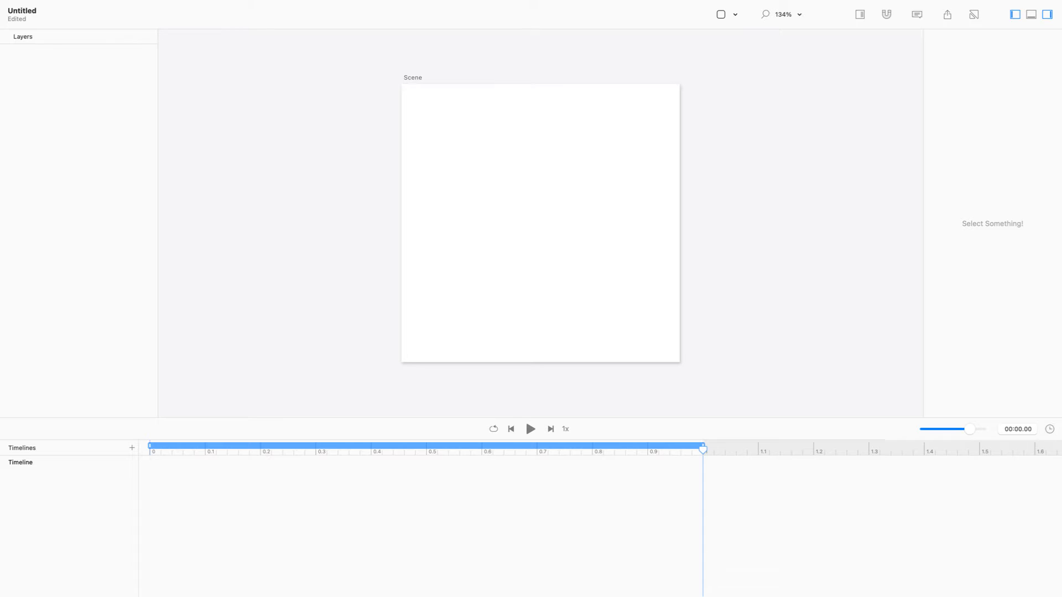
# Save the document as "colors" on the Desktop, replacing the existing file of that name
pyautogui.press('super+s')
pyautogui.write('colors')
pyautogui.press('Return')
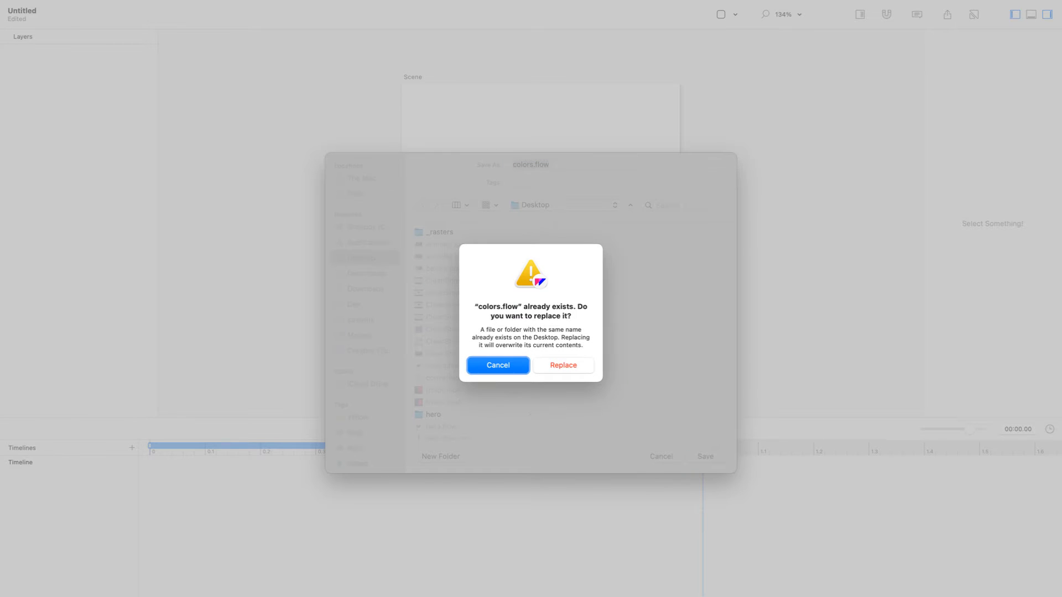
pyautogui.click(563, 366)
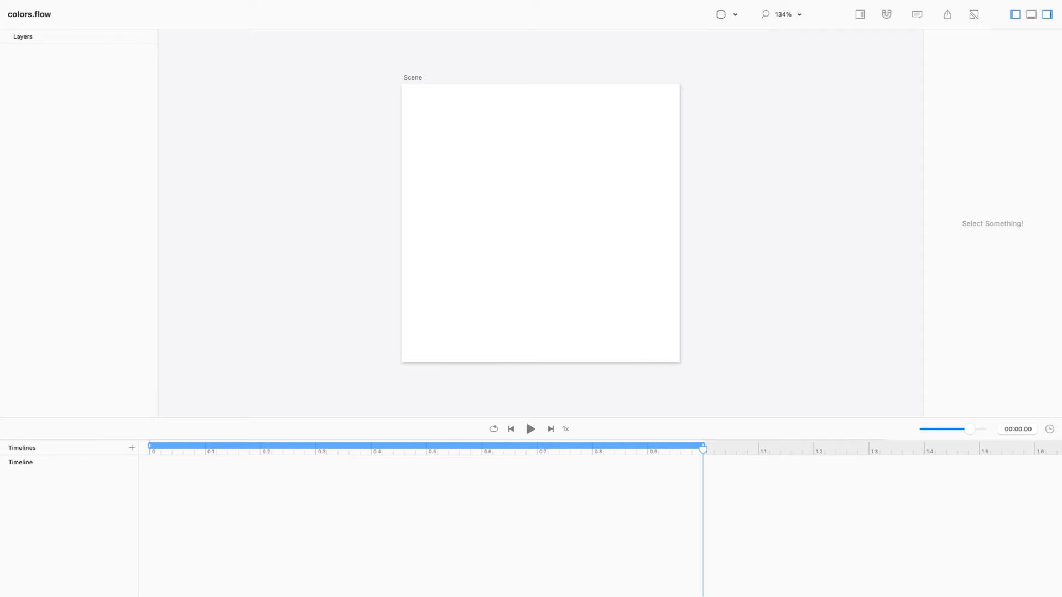
# Add a rectangle to the scene and enlarge it around its centre to about 300 × 300 in Relative Mode
pyautogui.click(735, 14)
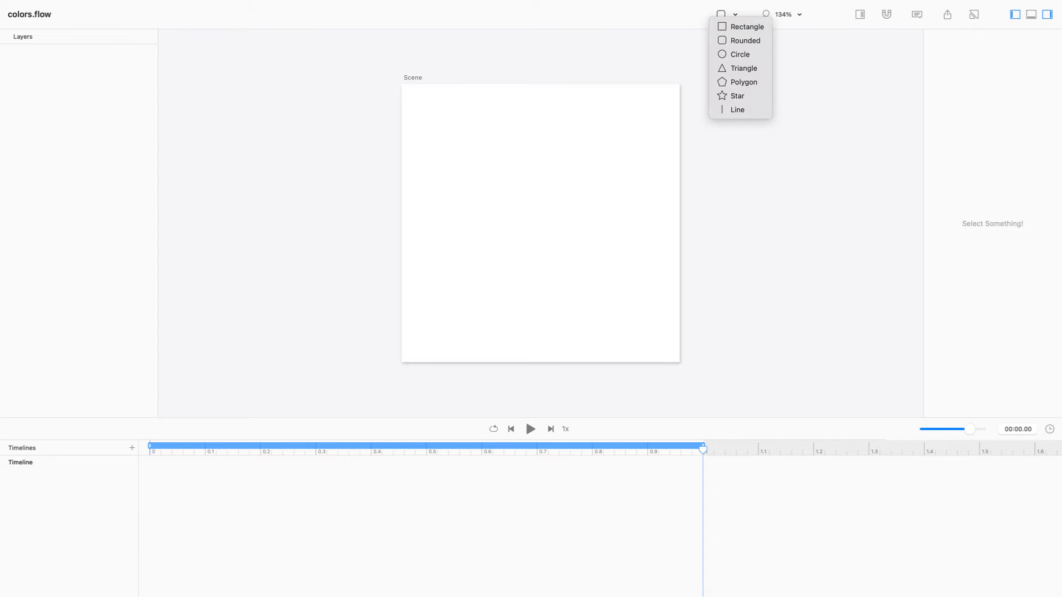
pyautogui.click(741, 27)
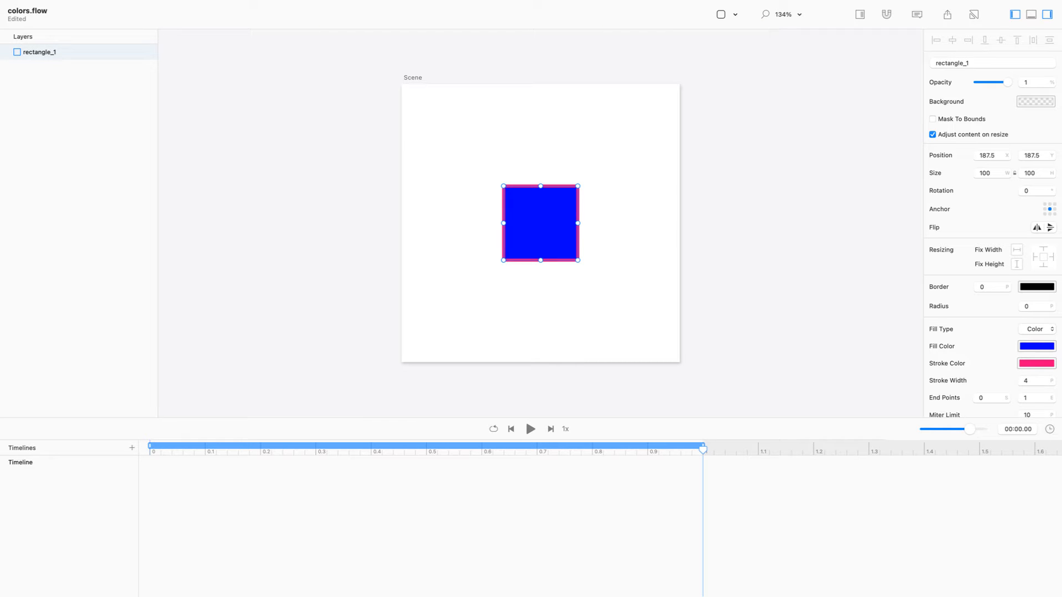
pyautogui.click(887, 14)
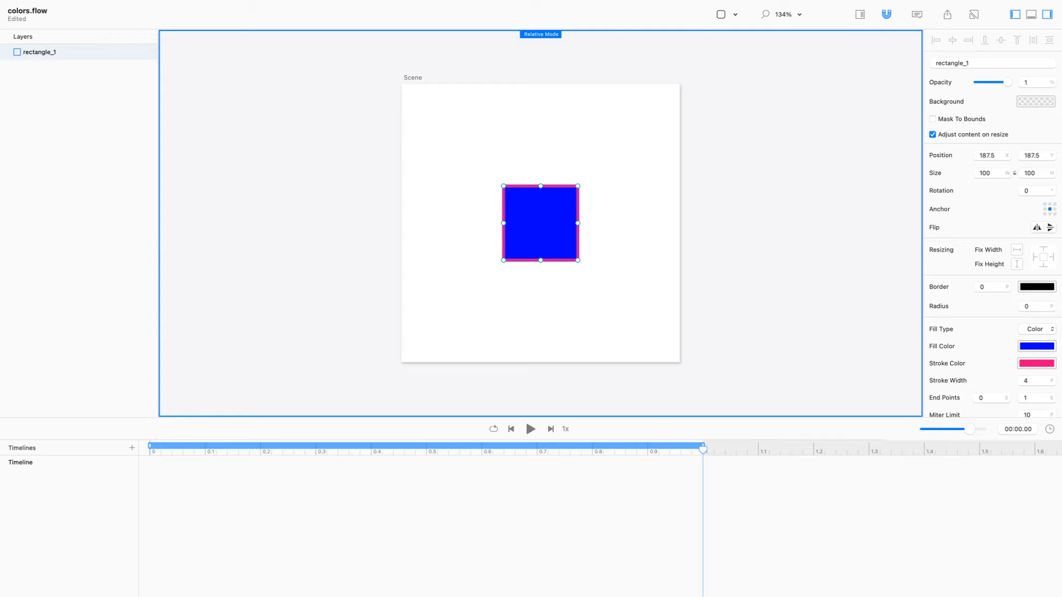
pyautogui.moveTo(577, 223); pyautogui.dragTo(652, 223)
# Set the rectangle's stroke width to 20 and its fill color to hex 1D1D16
pyautogui.click(1026, 381)
pyautogui.write('20')
pyautogui.press('Return')
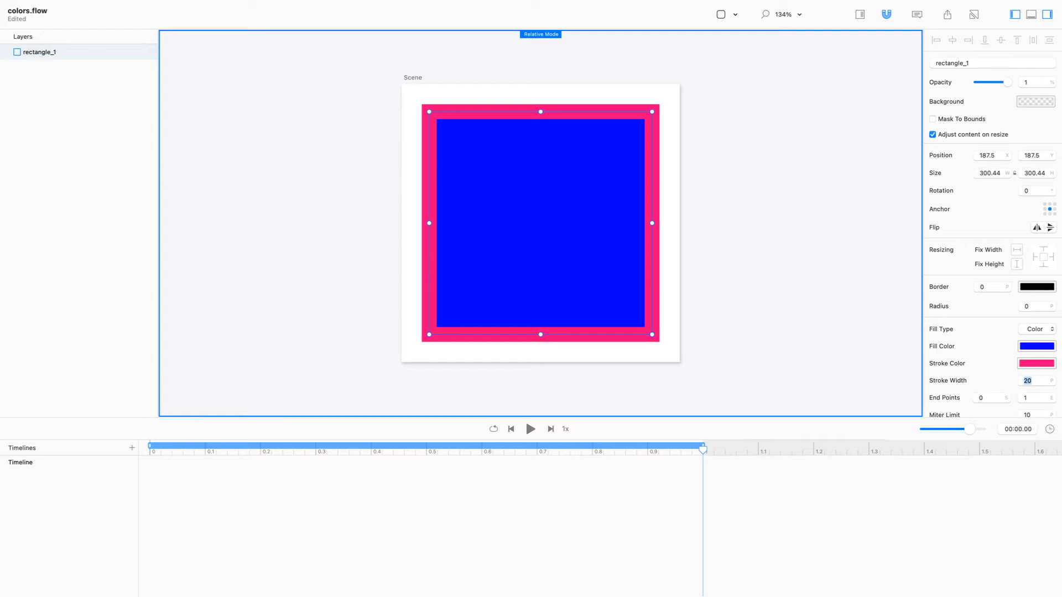
pyautogui.click(1036, 347)
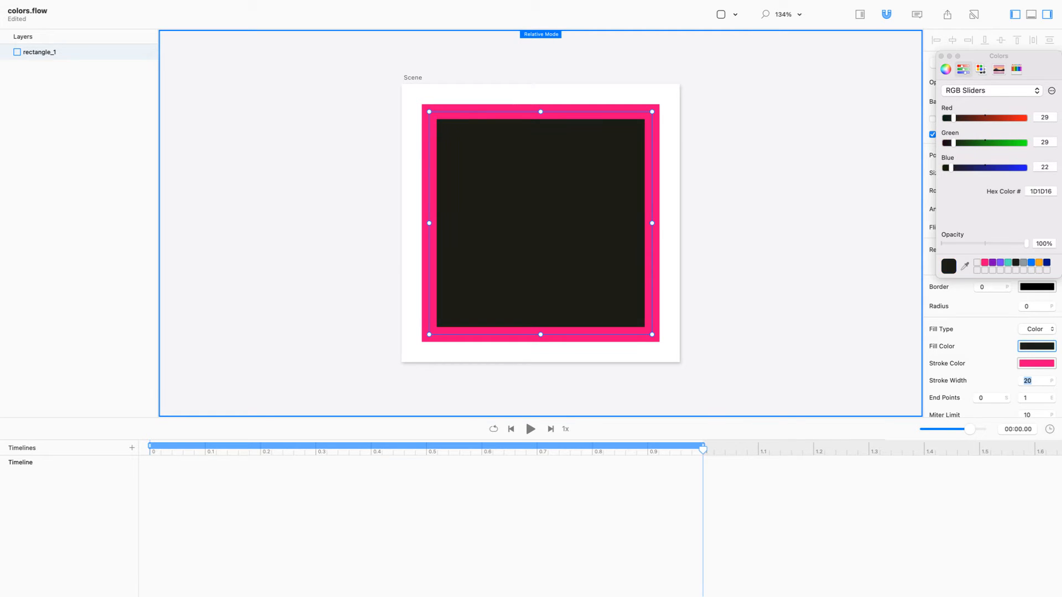
pyautogui.click(941, 56)
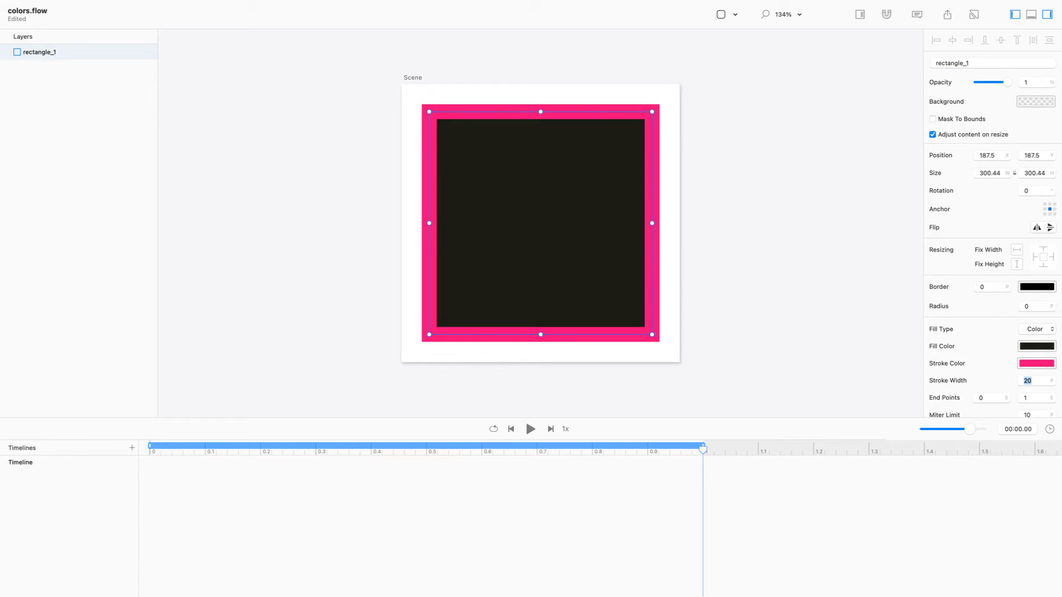
# At the start of the timeline, set the rectangle's fill color opacity to 0% in Relative Mode
pyautogui.moveTo(702, 449)
pyautogui.mouseDown()
pyautogui.moveTo(147, 450)
pyautogui.moveTo(703, 449)
pyautogui.mouseUp()
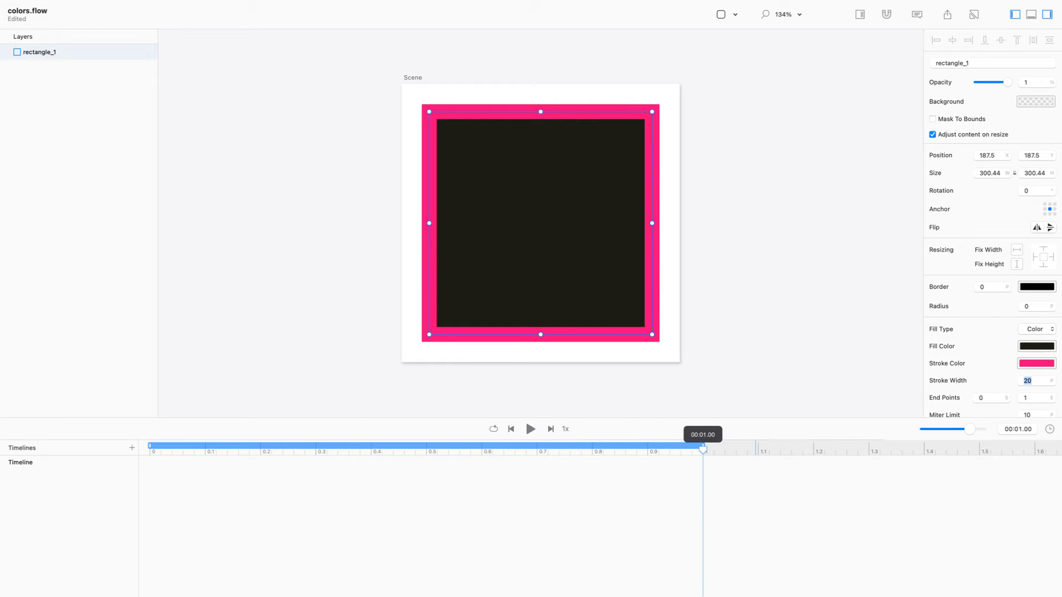
pyautogui.press('r')
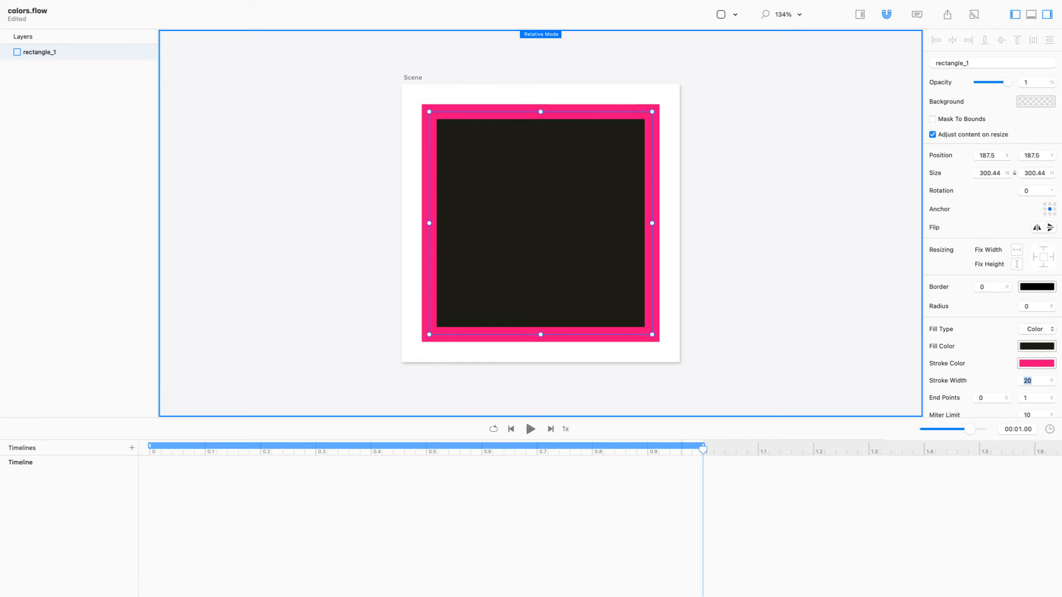
pyautogui.moveTo(703, 450); pyautogui.dragTo(150, 450)
pyautogui.click(1036, 346)
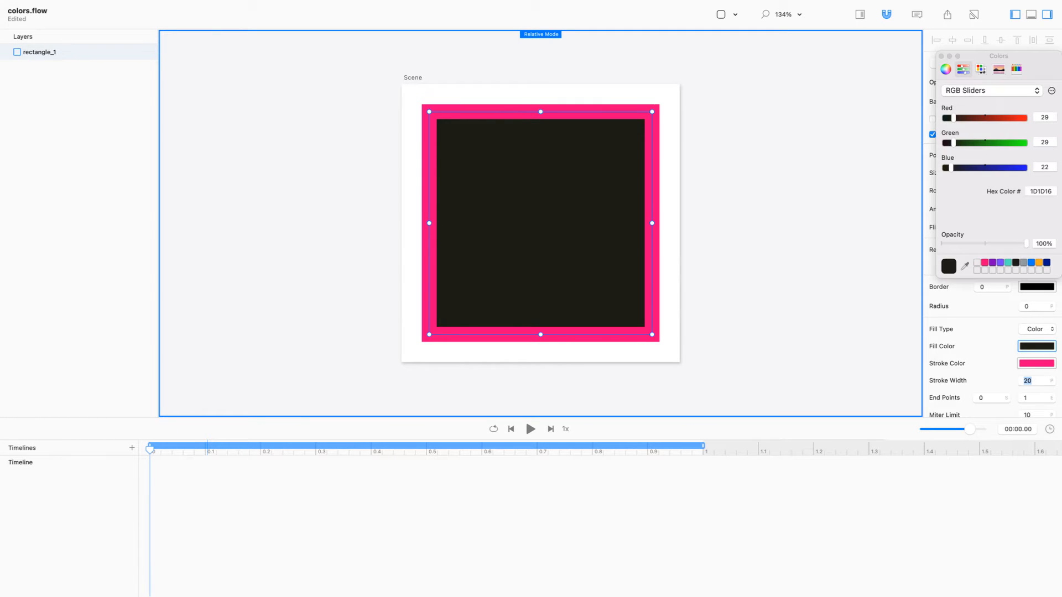
pyautogui.click(1043, 243)
pyautogui.write('0')
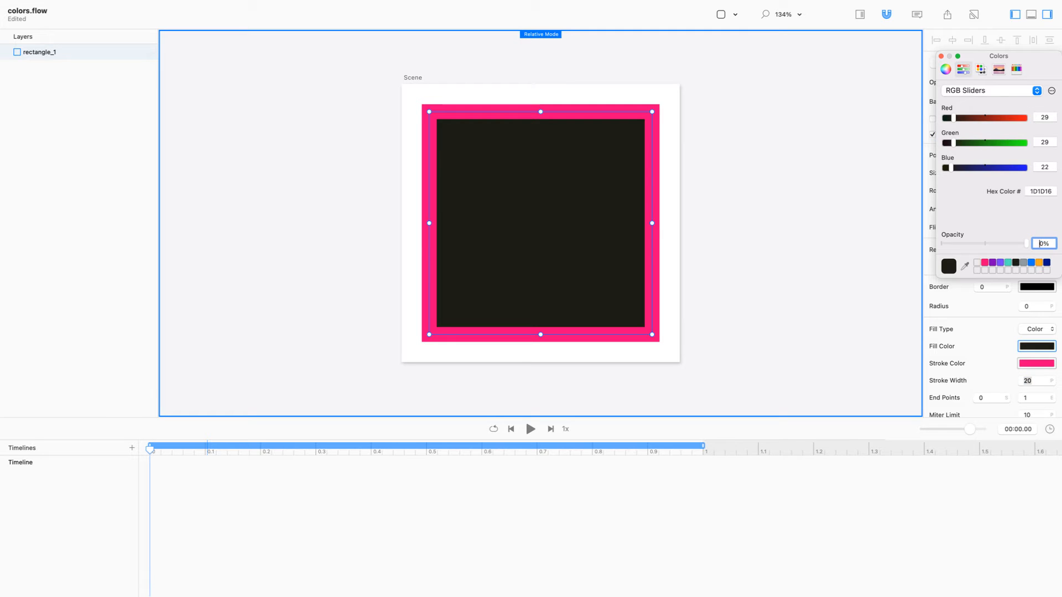
pyautogui.press('Return')
pyautogui.click(1027, 381)
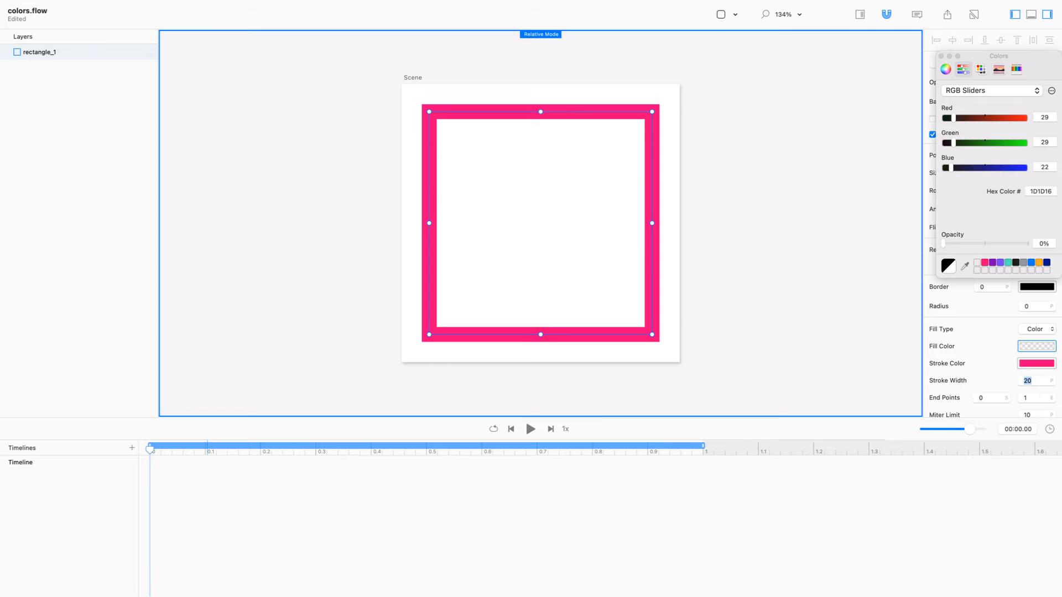
# Leave Relative Mode and animate the rectangle's fill to its pink stroke color FD0178 at 1 second
pyautogui.click(887, 14)
pyautogui.press('Escape')
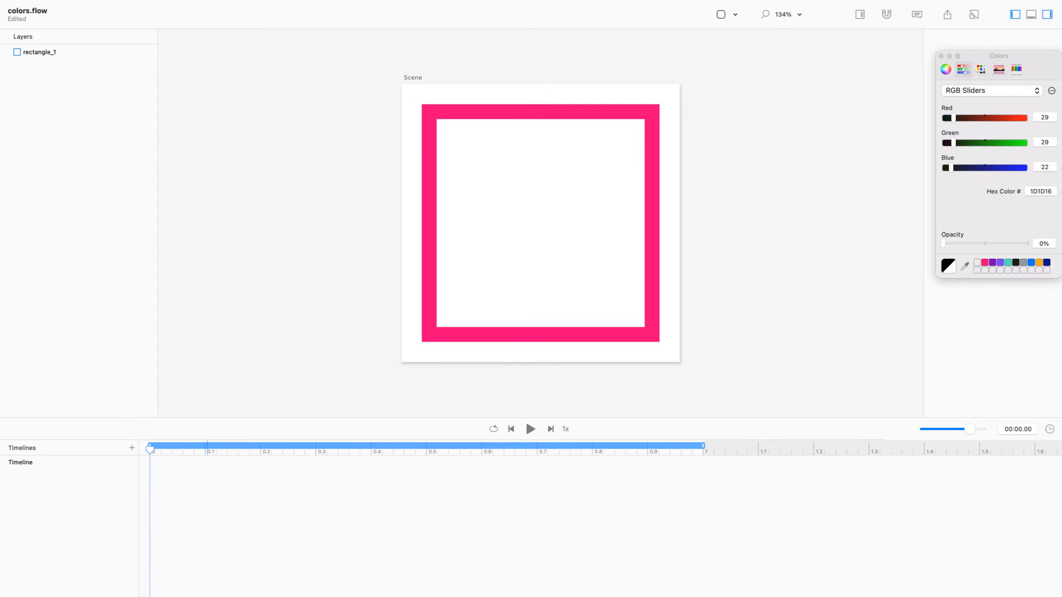
pyautogui.moveTo(630, 449); pyautogui.dragTo(703, 449)
pyautogui.click(540, 223)
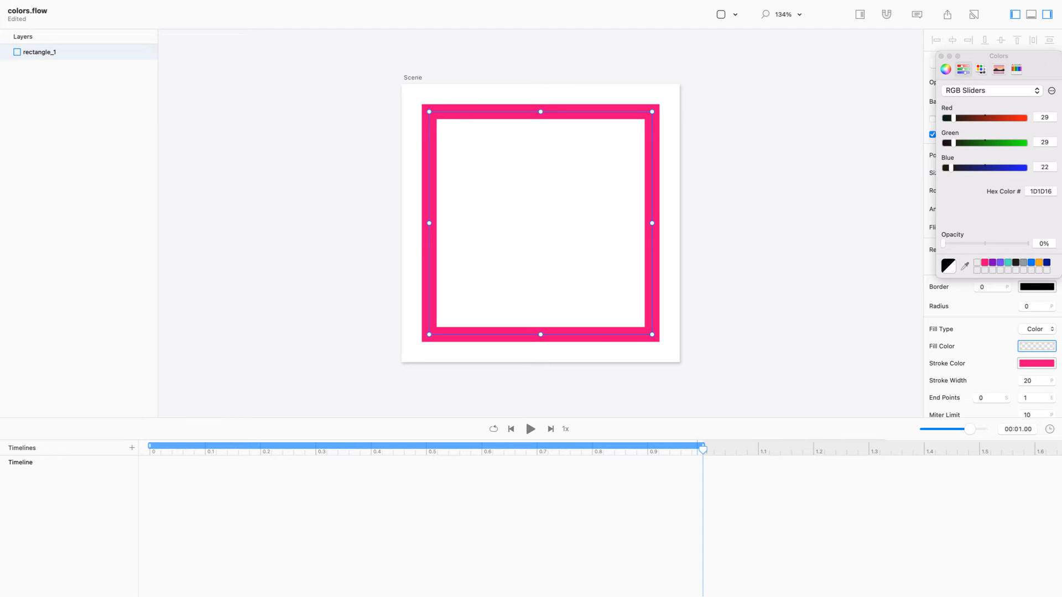
pyautogui.moveTo(1037, 363)
pyautogui.mouseDown()
pyautogui.moveTo(1004, 348)
pyautogui.moveTo(1030, 347)
pyautogui.mouseUp()
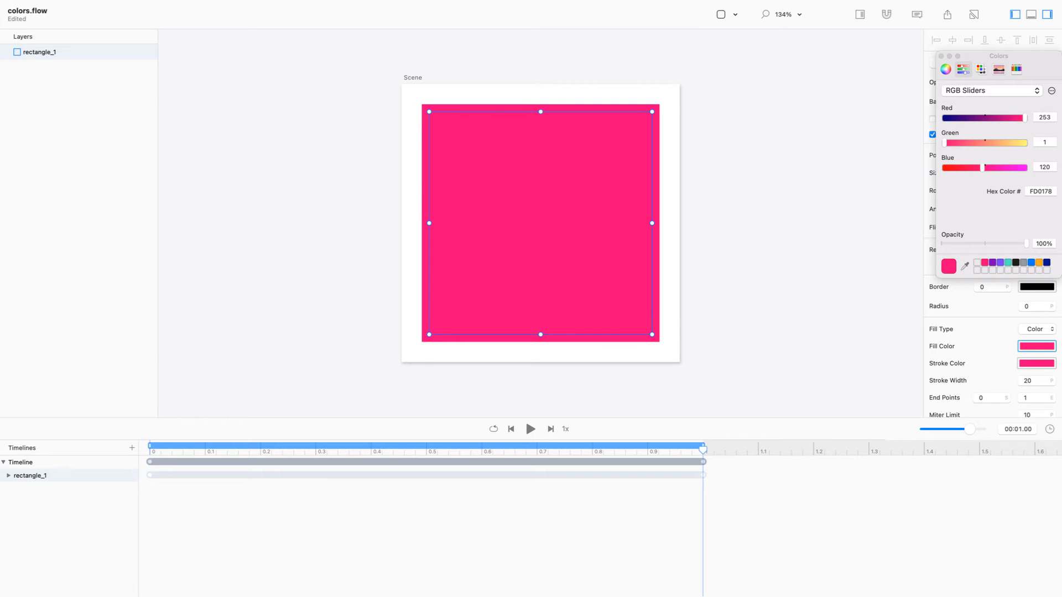
# Expand the rectangle_1 track, play the fill color animation and scrub it to 0.41 seconds to examine the transition
pyautogui.click(8, 475)
pyautogui.moveTo(172, 450); pyautogui.dragTo(149, 450)
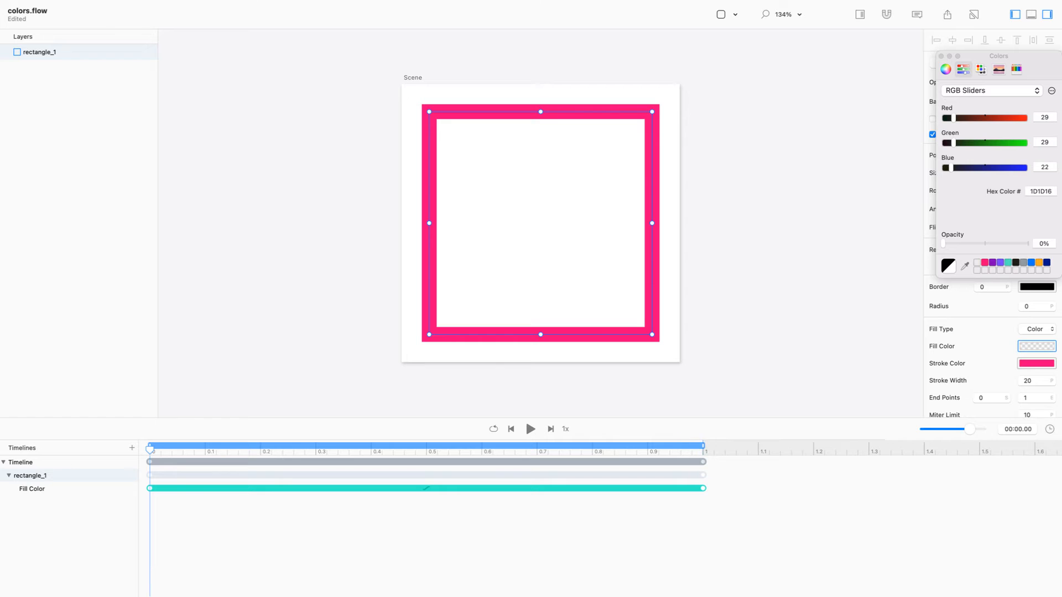
pyautogui.press('space')
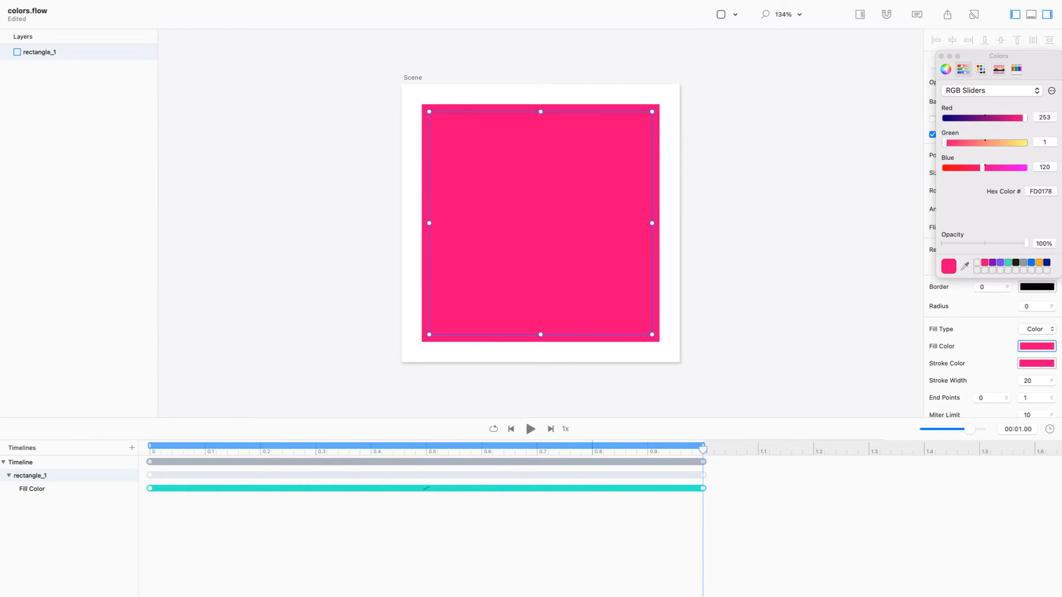
pyautogui.press('space')
pyautogui.moveTo(147, 449); pyautogui.dragTo(376, 449)
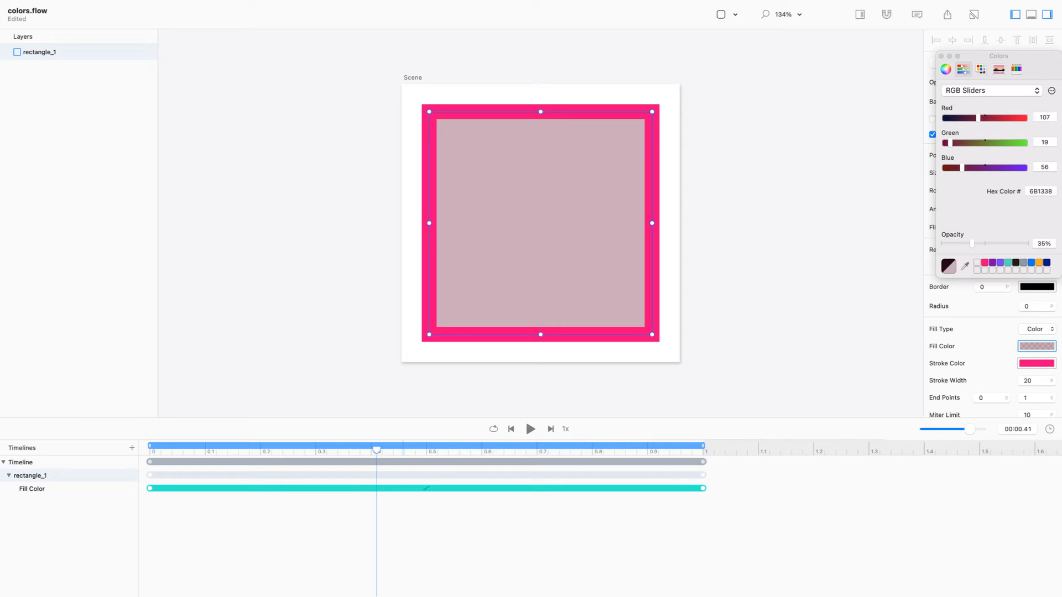
# Shorten the rectangle from its lower edge in Relative Mode so it fits the upper half of the scene
pyautogui.press('super+r')
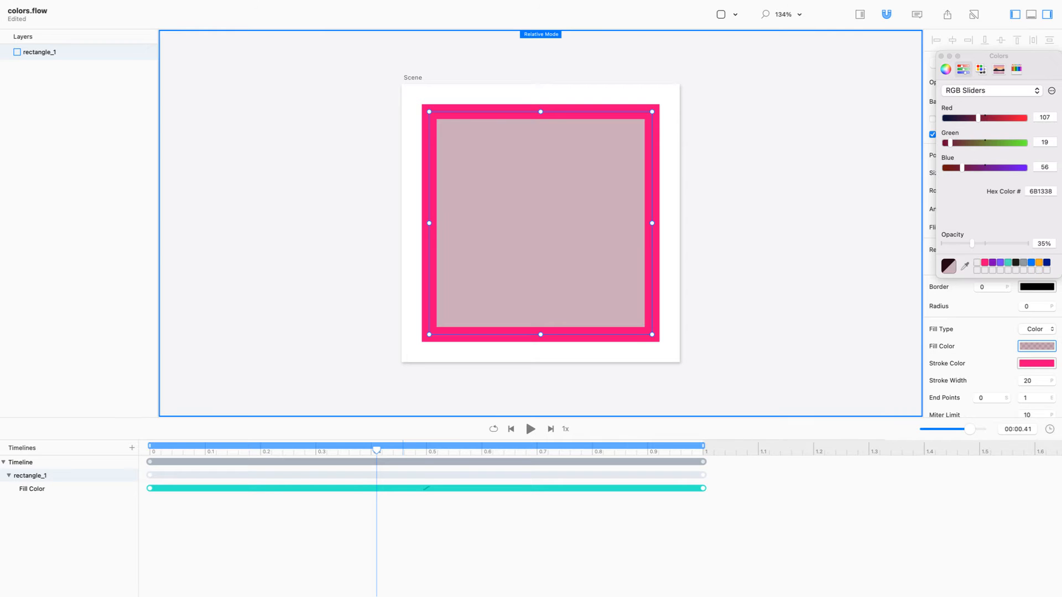
pyautogui.moveTo(541, 335); pyautogui.dragTo(540, 205)
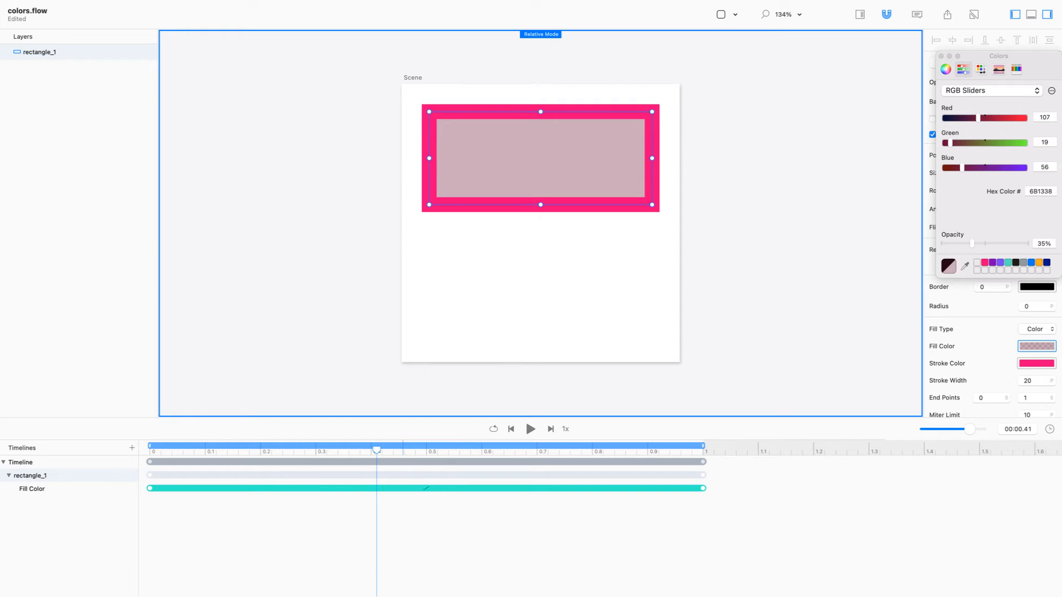
# Paste a copy of the rectangle in place with its keyvalues and move the copy below the original
pyautogui.click(89, 6)
pyautogui.moveTo(91, 78)
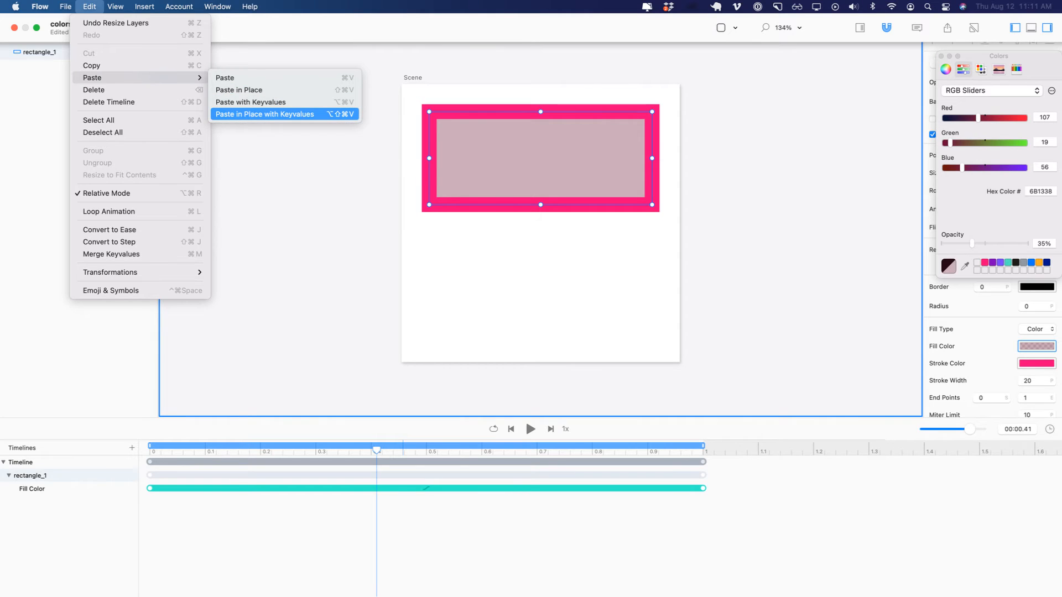
pyautogui.click(265, 114)
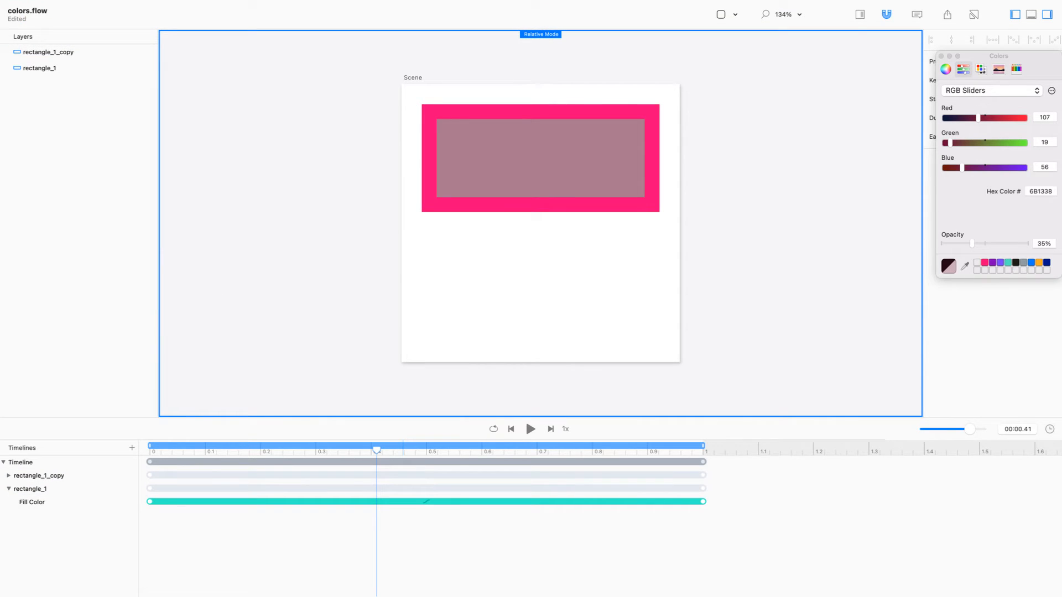
pyautogui.click(9, 476)
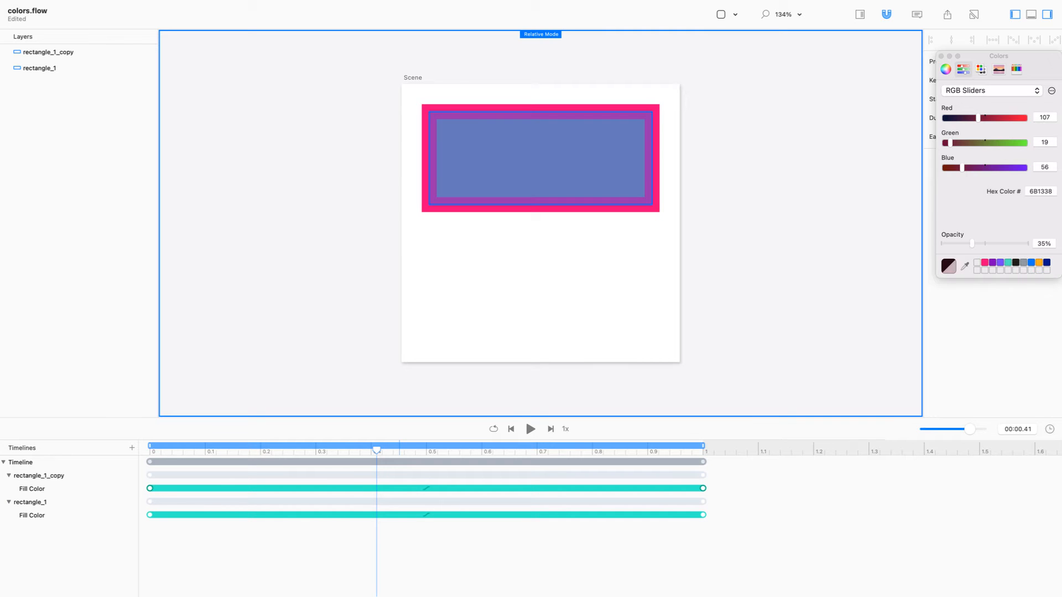
pyautogui.click(39, 476)
pyautogui.moveTo(541, 159); pyautogui.dragTo(540, 287)
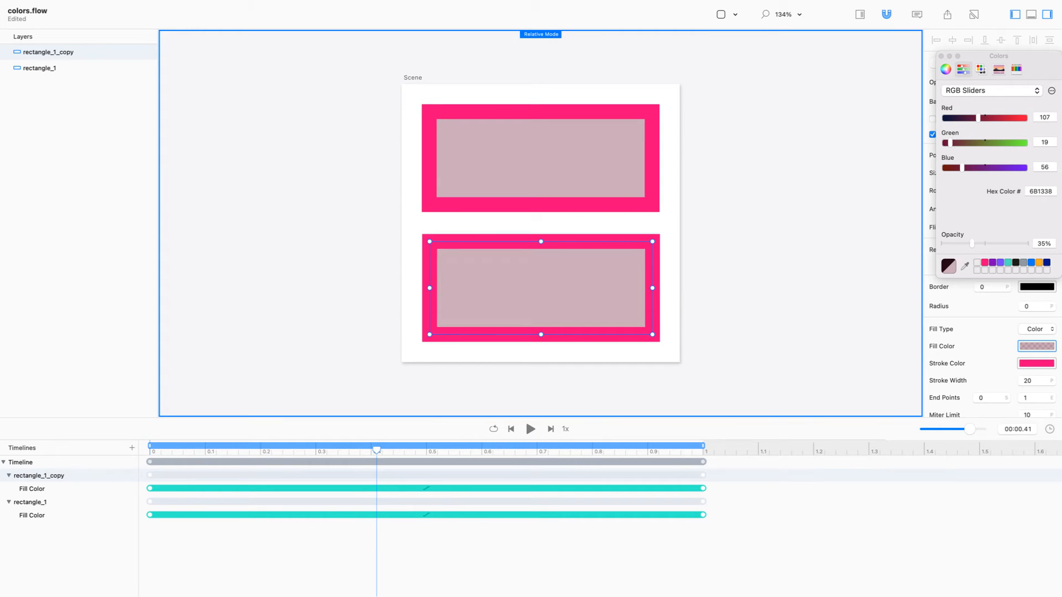
pyautogui.moveTo(777, 176); pyautogui.dragTo(534, 265)
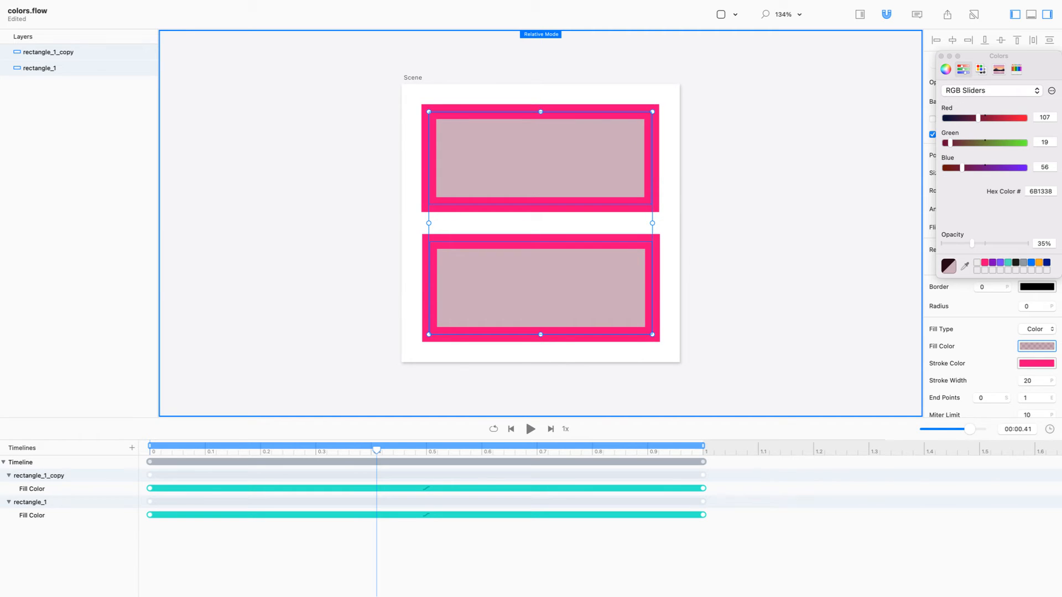
pyautogui.press('Escape')
# At 0 seconds in Relative Mode, set the lower rectangle's fill color to the solid pink FD0178
pyautogui.moveTo(376, 449); pyautogui.dragTo(149, 449)
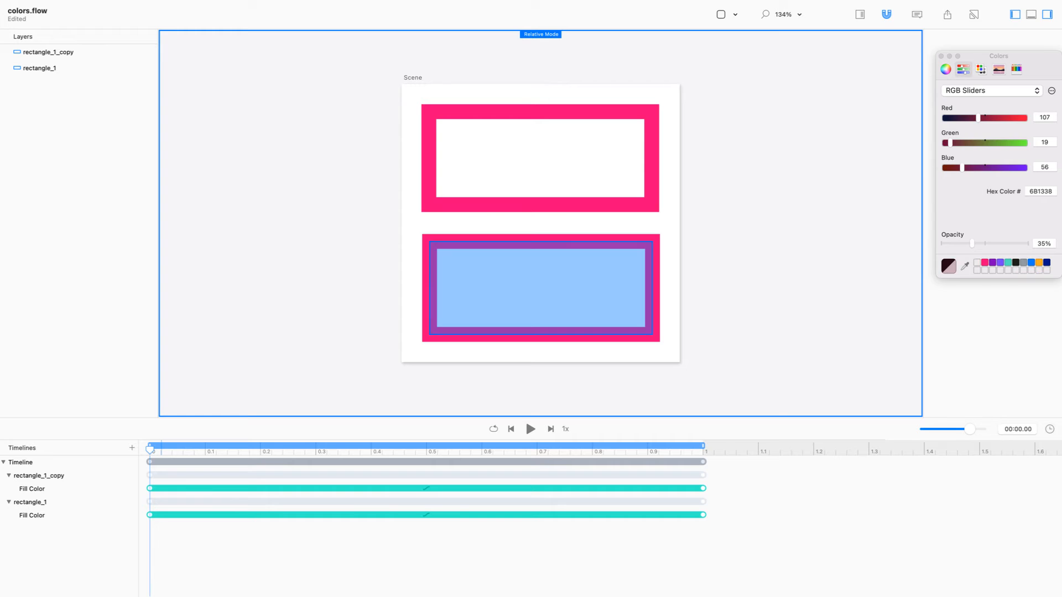
pyautogui.click(541, 288)
pyautogui.click(1037, 346)
pyautogui.click(1037, 346)
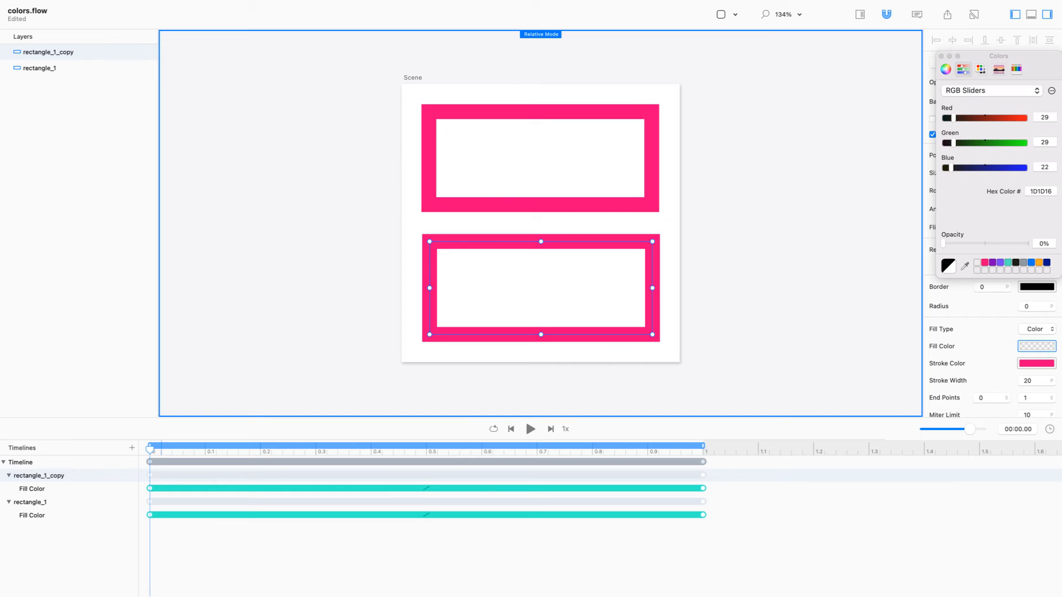
pyautogui.click(984, 263)
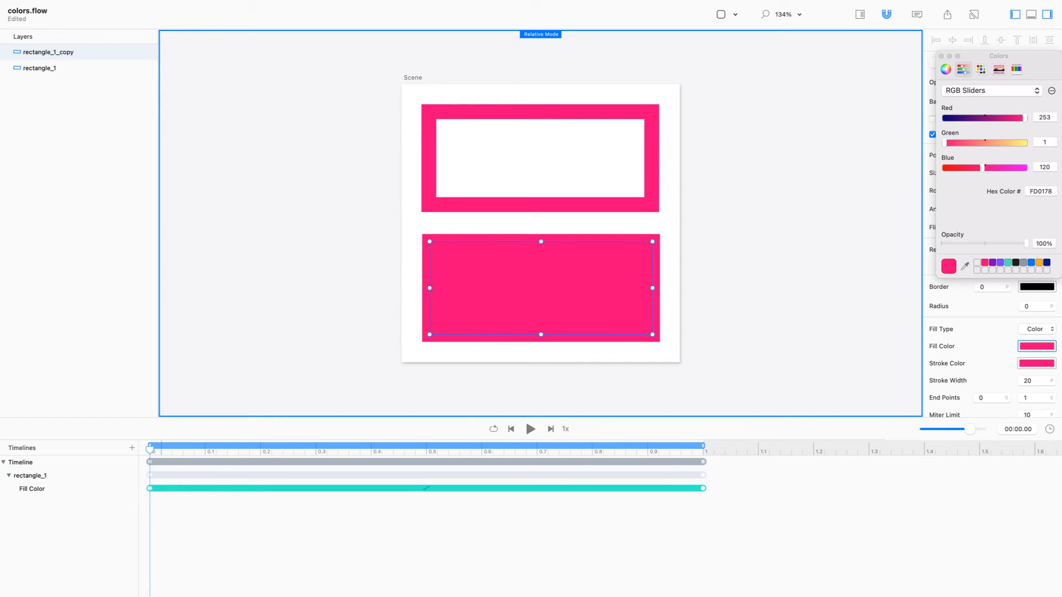
# Try reducing the lower rectangle's pink fill opacity to 0% in Relative Mode, play the timeline and undo the opacity change
pyautogui.moveTo(1027, 244); pyautogui.dragTo(1011, 243)
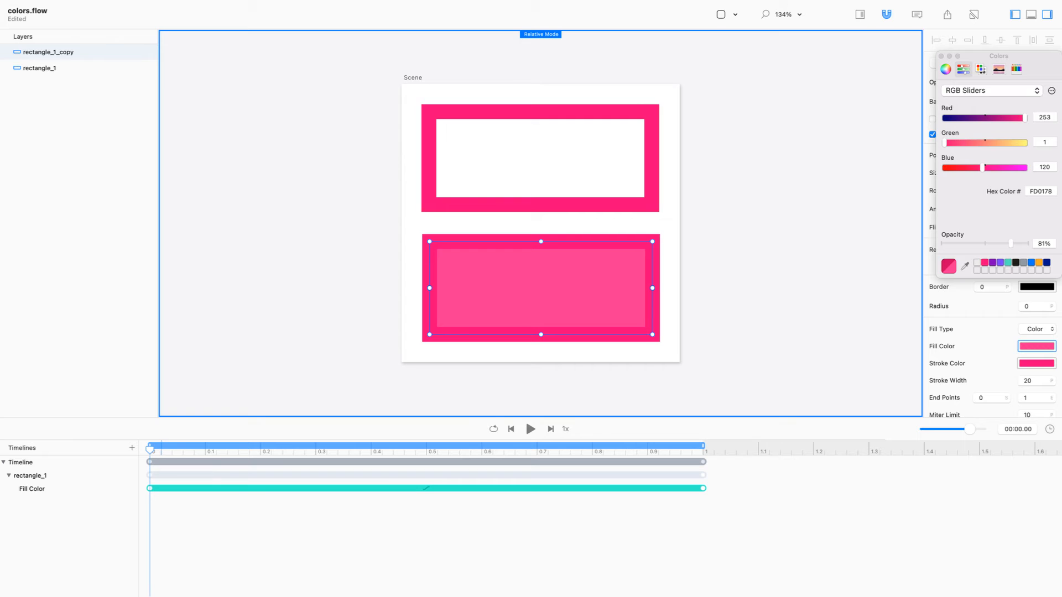
pyautogui.press('space')
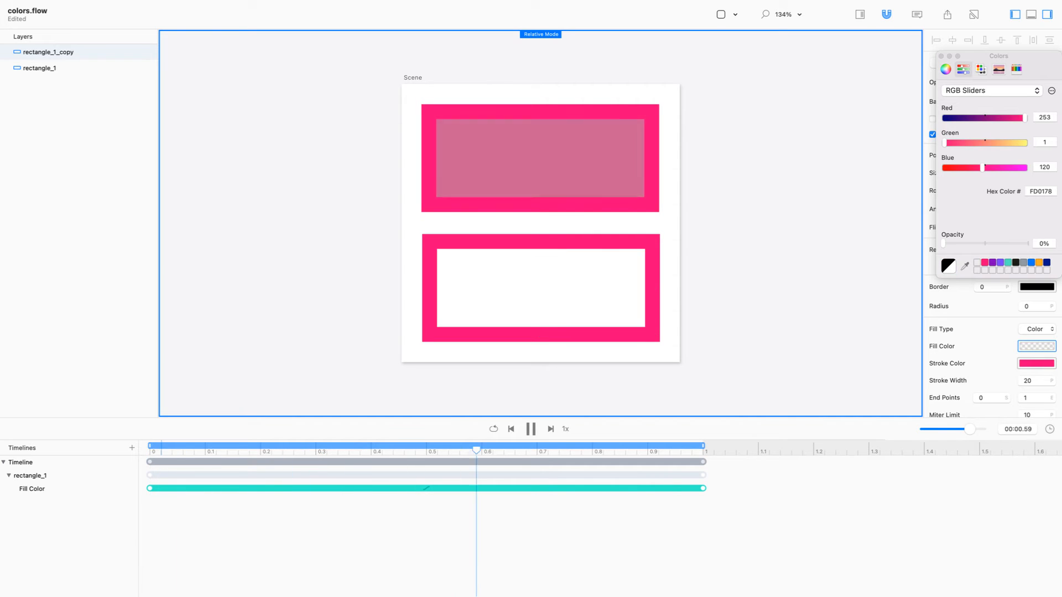
pyautogui.press('super+z')
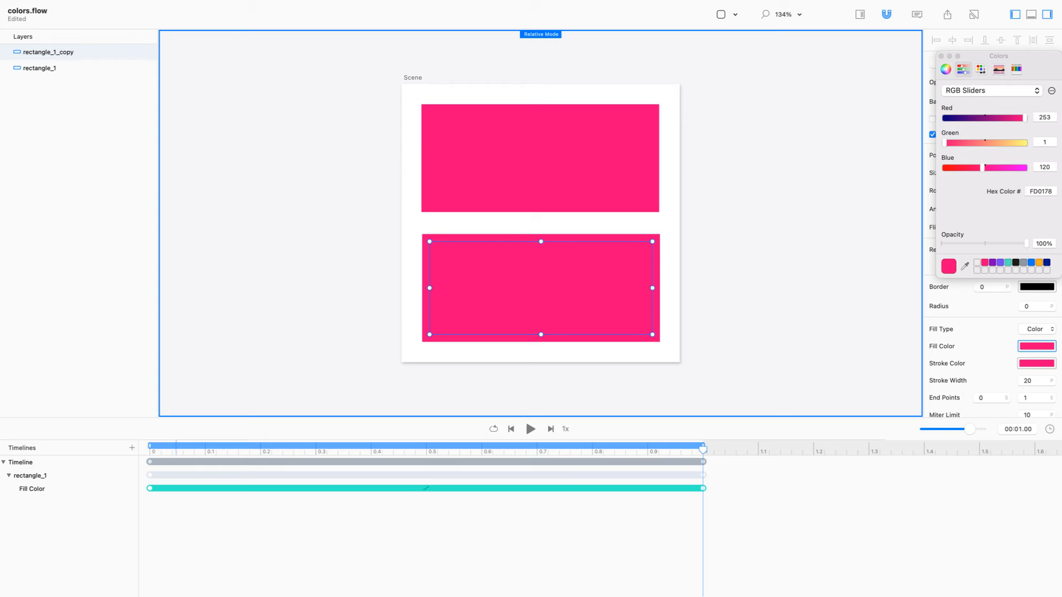
# Leave Relative Mode and set the lower rectangle's pink fill opacity to 0% at 0 seconds to animate it
pyautogui.click(150, 449)
pyautogui.press('super+r')
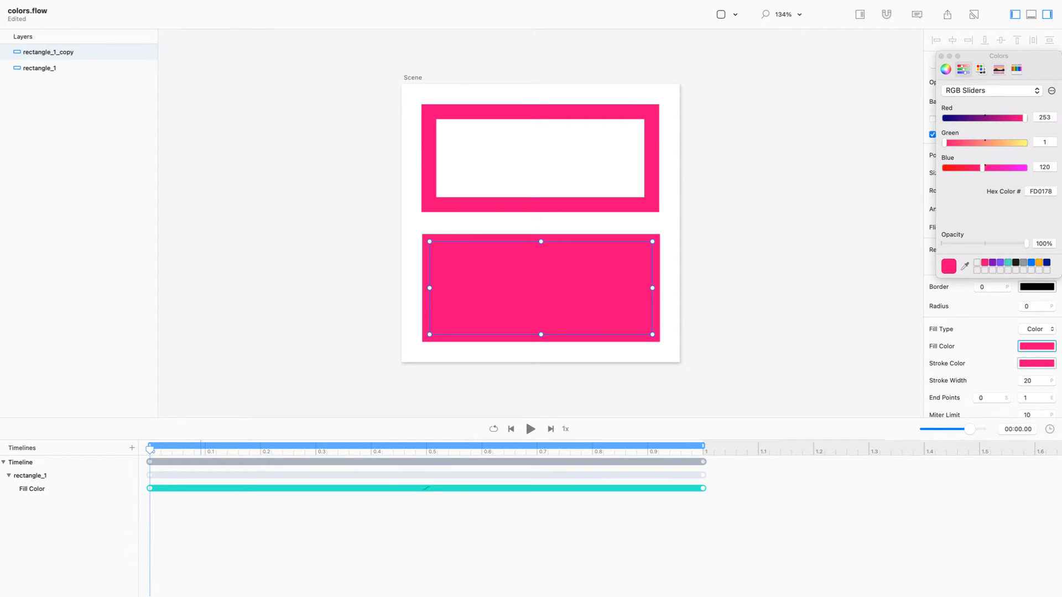
pyautogui.moveTo(1027, 244); pyautogui.dragTo(941, 244)
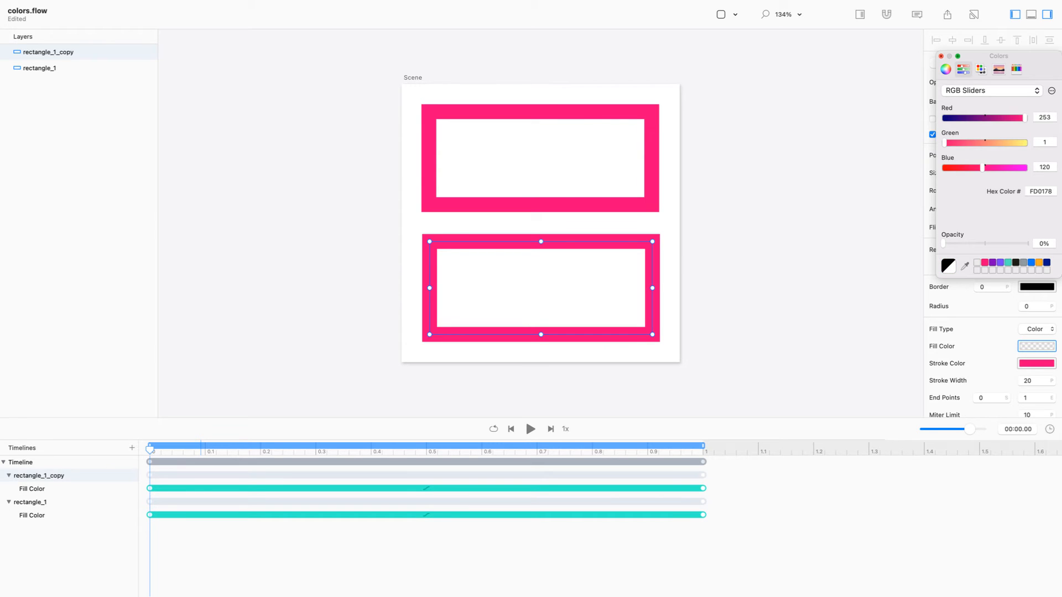
pyautogui.click(941, 55)
# Play both fill animations and scrub between 0 and 1 second, ending at 0.49 seconds, to compare the two transitions
pyautogui.press('Escape')
pyautogui.press('space')
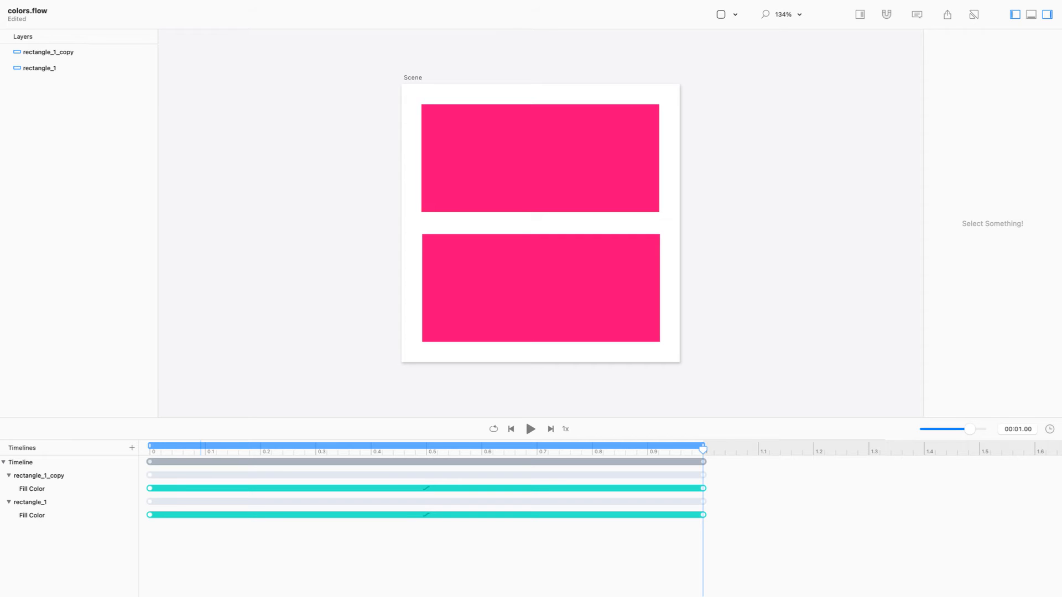
pyautogui.press('space')
pyautogui.moveTo(157, 449); pyautogui.dragTo(150, 449)
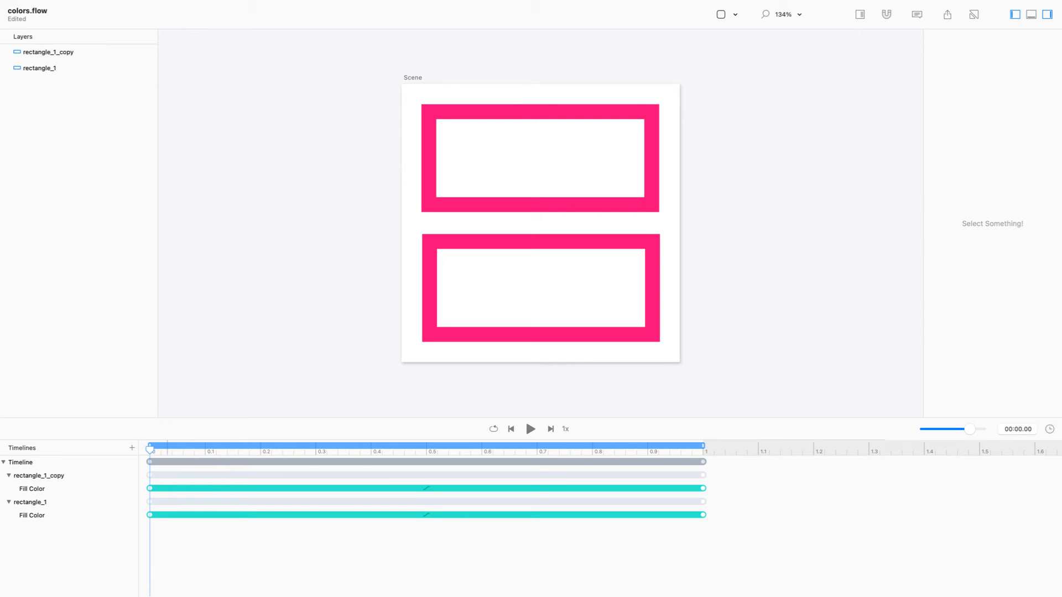
pyautogui.moveTo(149, 449); pyautogui.dragTo(410, 449)
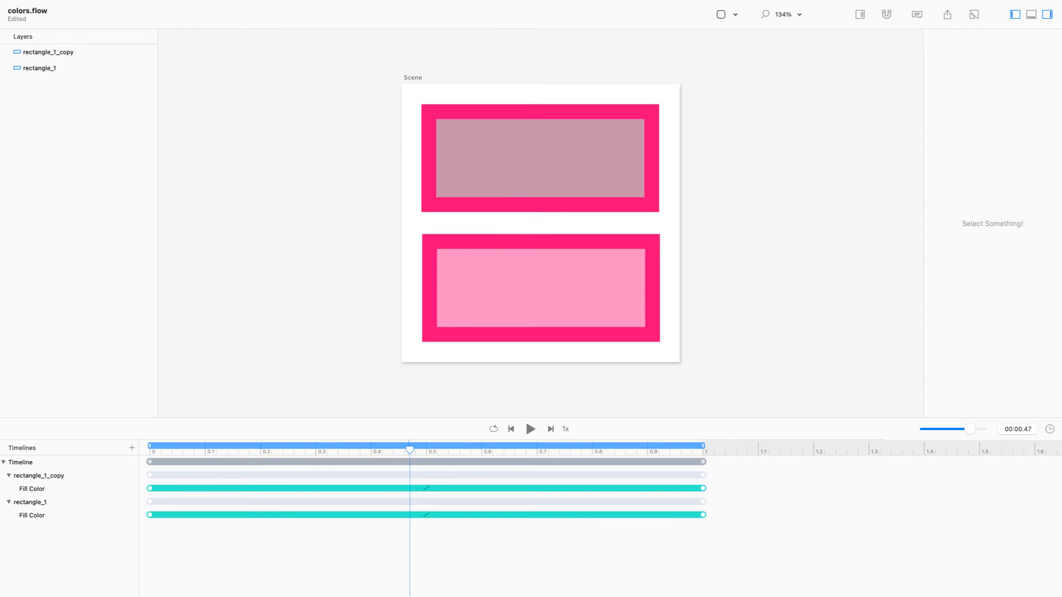
pyautogui.moveTo(410, 449); pyautogui.dragTo(531, 449)
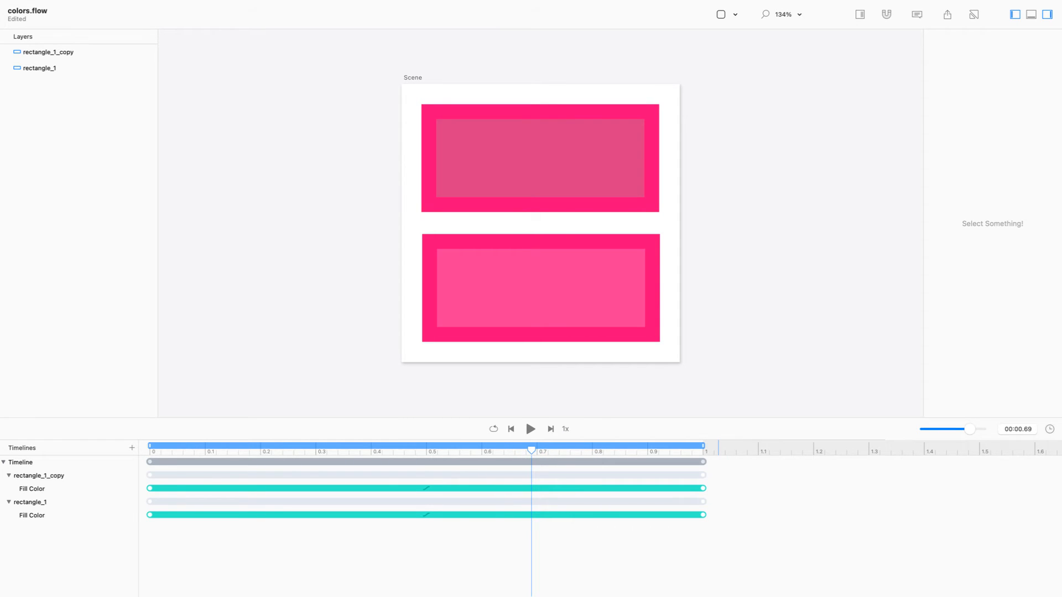
pyautogui.moveTo(531, 449); pyautogui.dragTo(703, 449)
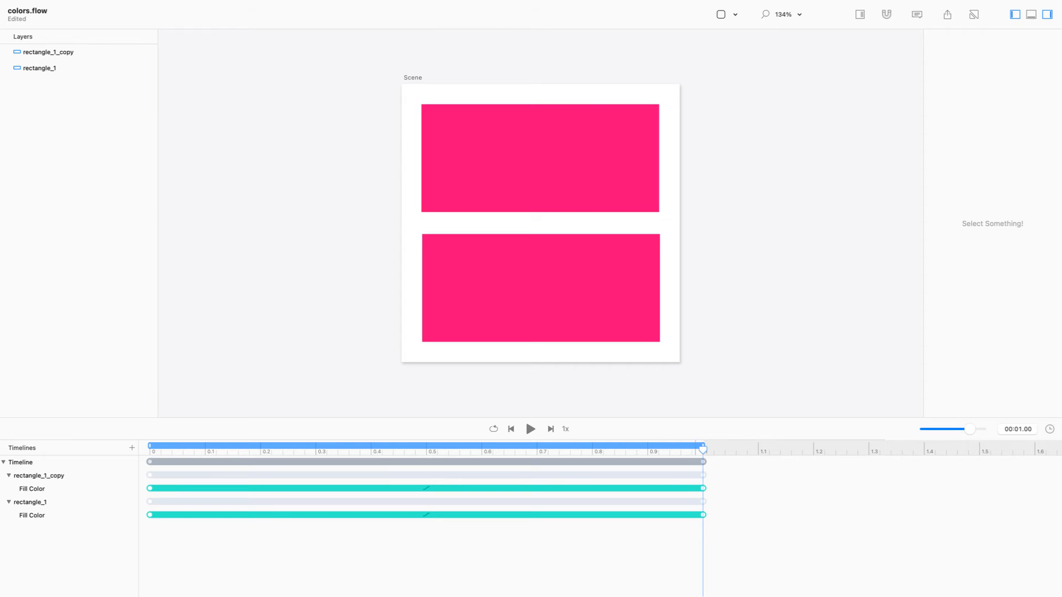
pyautogui.moveTo(703, 449); pyautogui.dragTo(699, 449)
pyautogui.moveTo(699, 447); pyautogui.dragTo(421, 447)
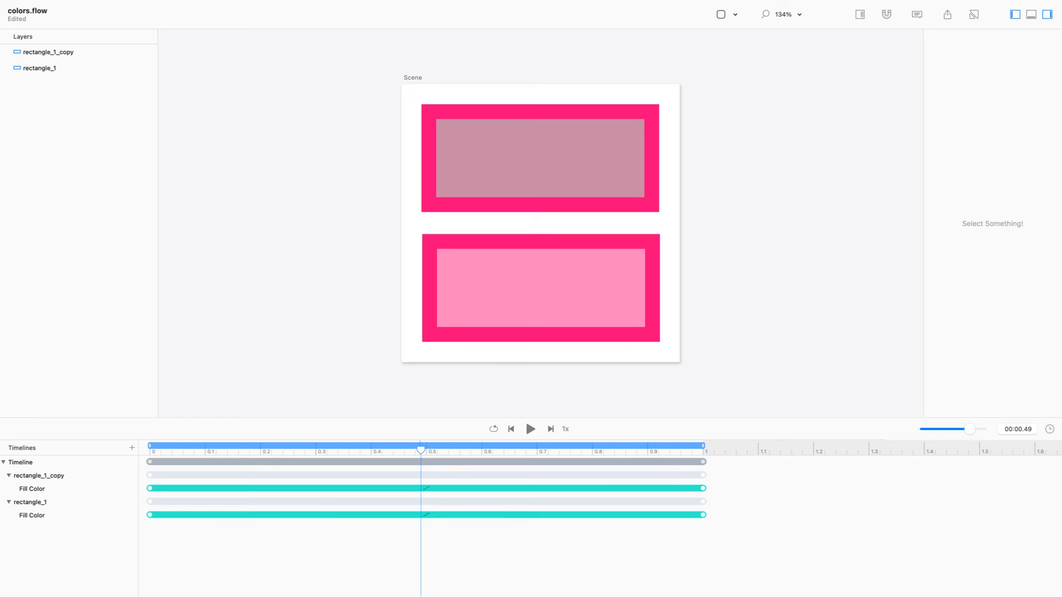
pyautogui.press('super+Tab')
pyautogui.press('Tab')
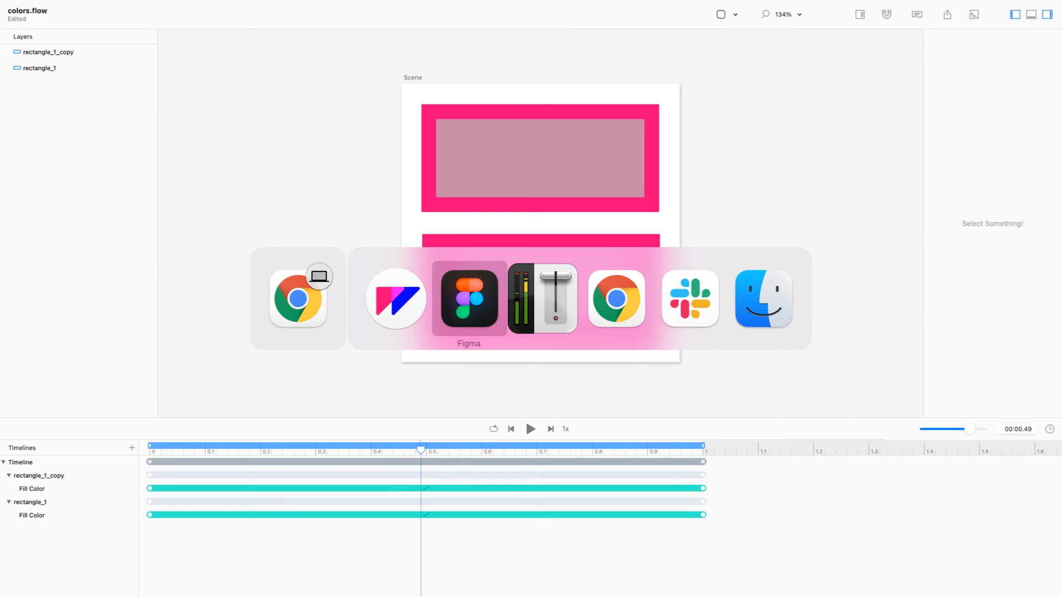
pyautogui.click(541, 158)
pyautogui.click(541, 288)
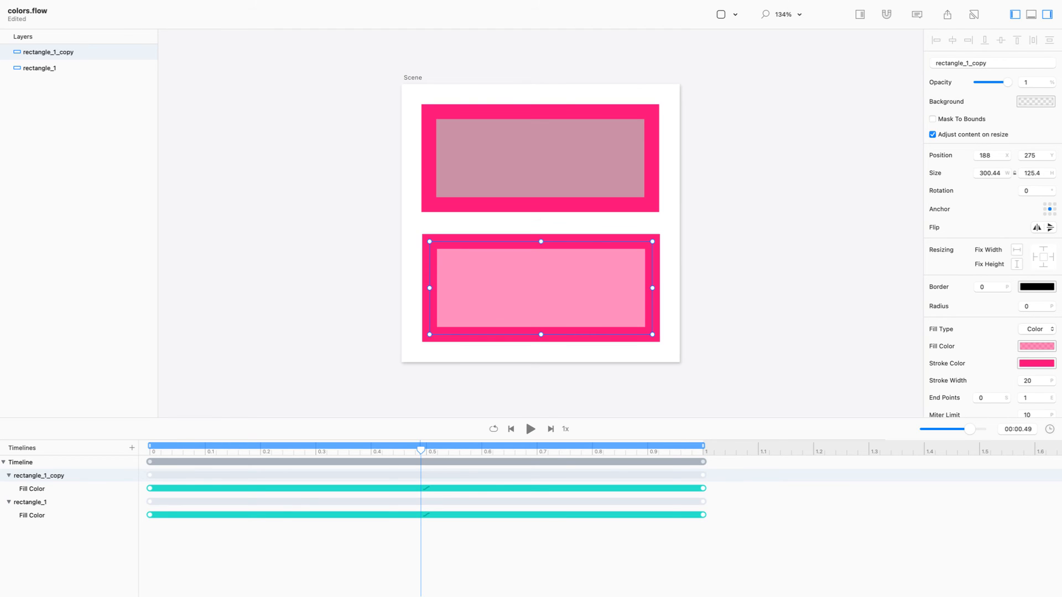
pyautogui.scroll(-2, 993, 227)
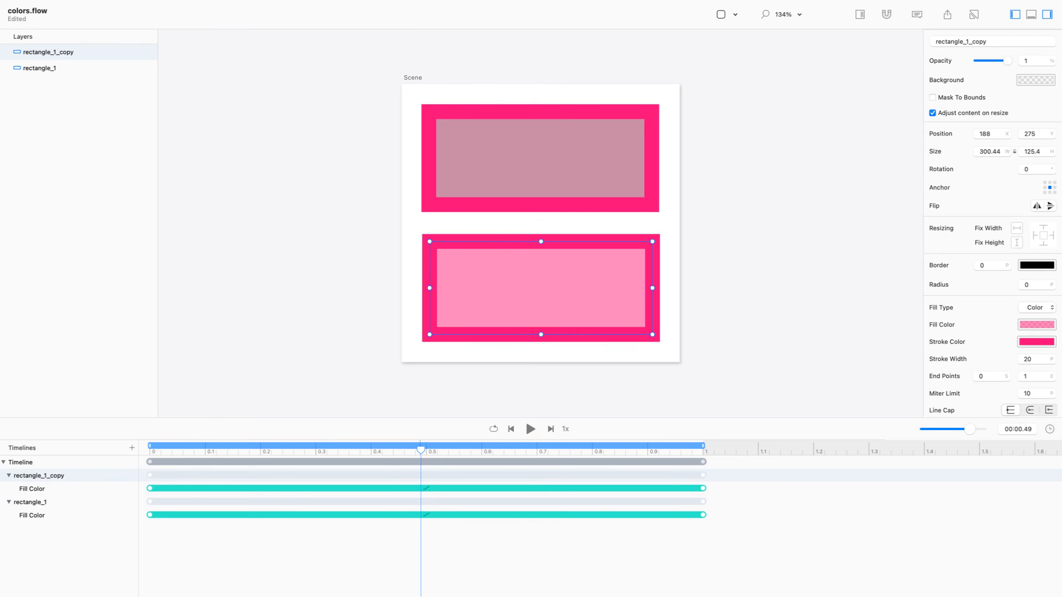
# Duplicate the timeline and delete the lower rectangle from the scene of the duplicate
pyautogui.rightClick(66, 461)
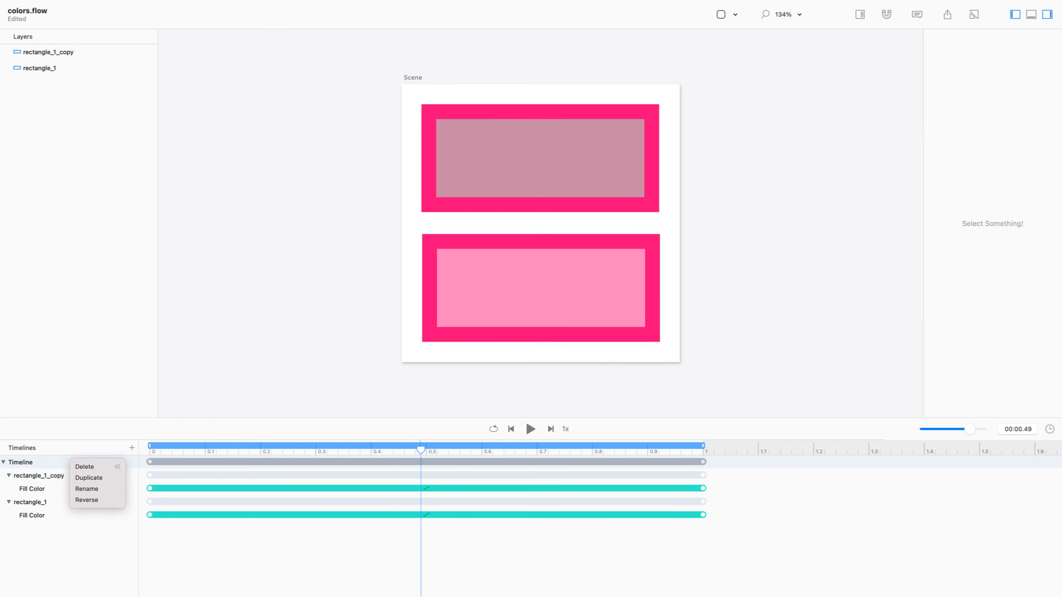
pyautogui.click(83, 478)
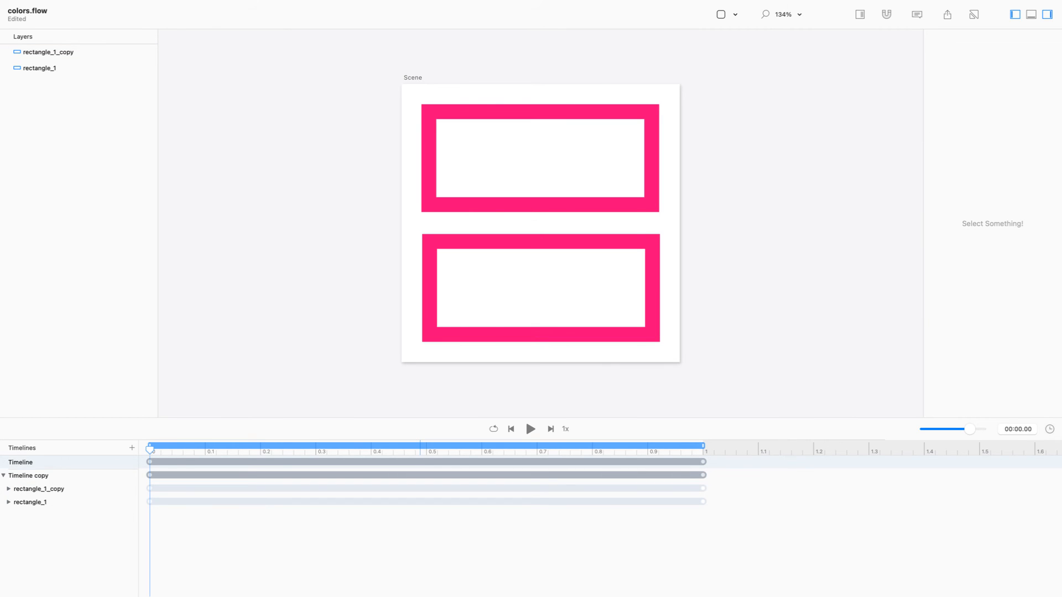
pyautogui.click(540, 289)
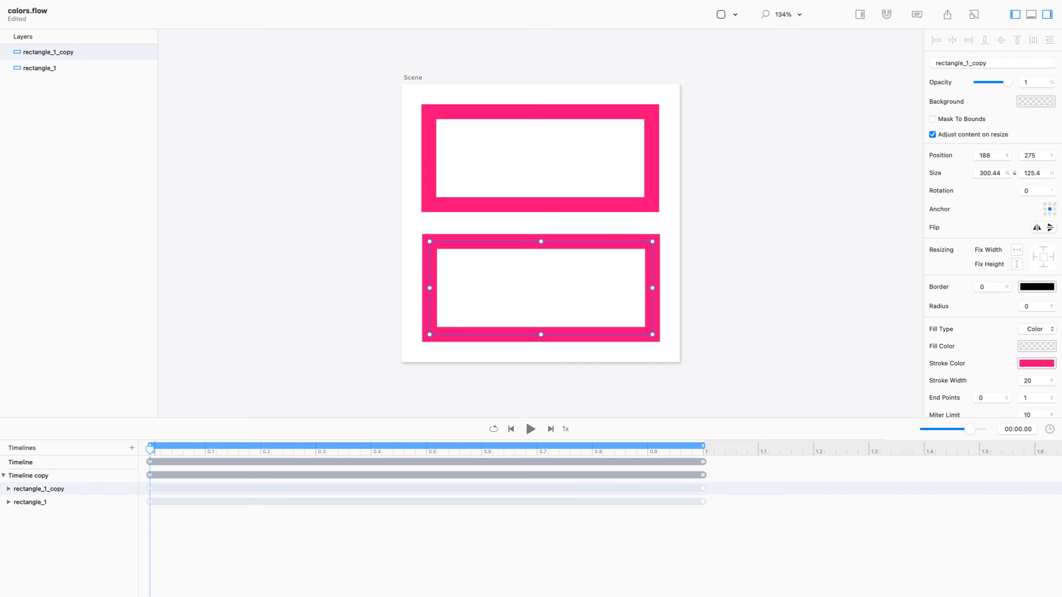
pyautogui.press('Delete')
# Stretch the remaining rectangle downward in Relative Mode to a height of about 300
pyautogui.click(886, 14)
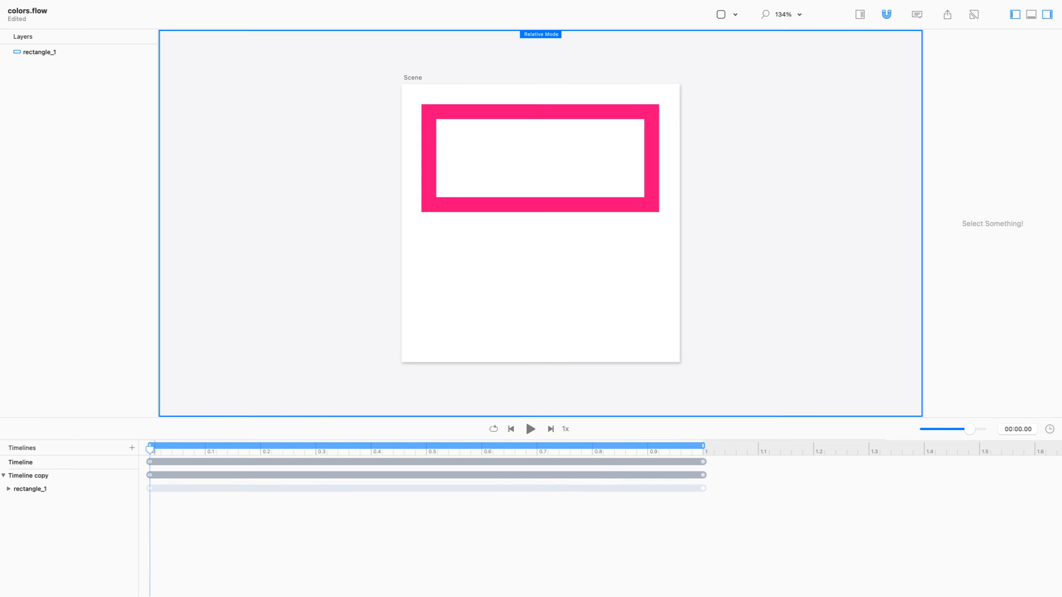
pyautogui.click(540, 158)
pyautogui.moveTo(541, 205); pyautogui.dragTo(540, 334)
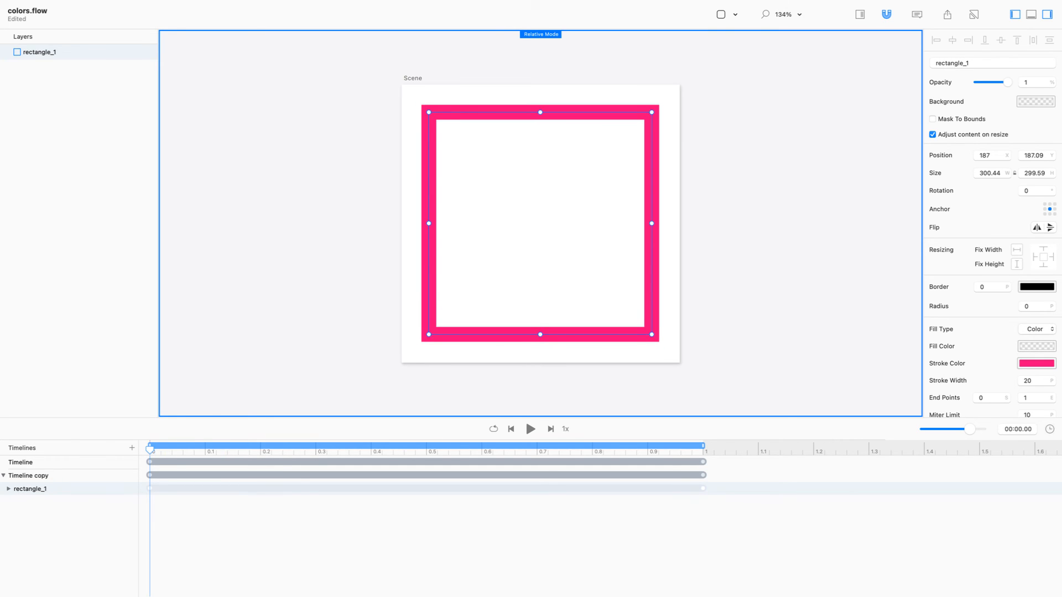
# Expand the rectangle_1 track in the duplicated timeline and delete its fill color keyframes
pyautogui.click(8, 489)
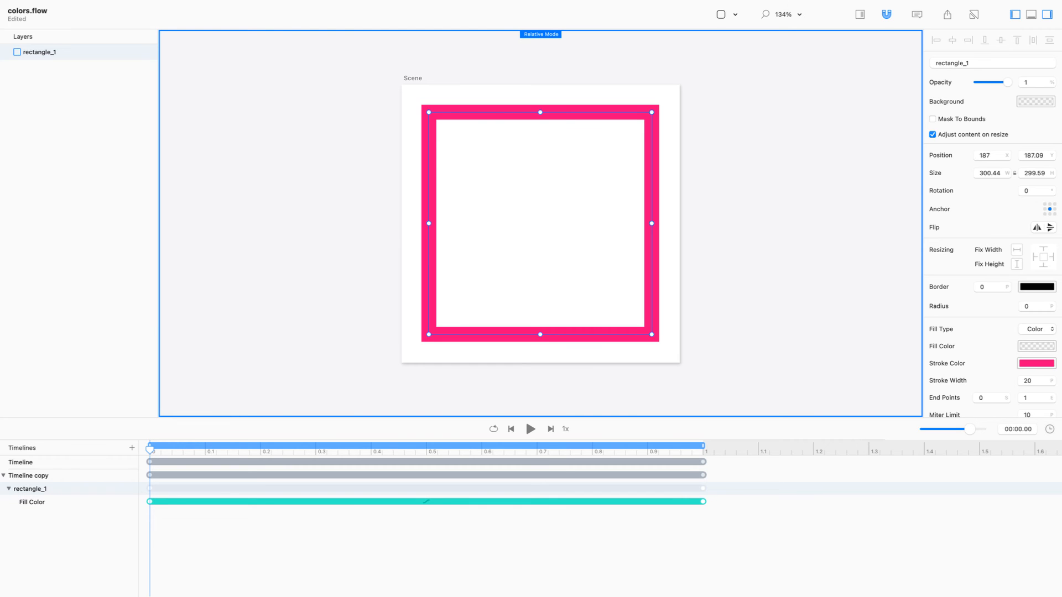
pyautogui.click(150, 502)
pyautogui.keyDown('shift'); pyautogui.click(703, 502); pyautogui.keyUp('shift')
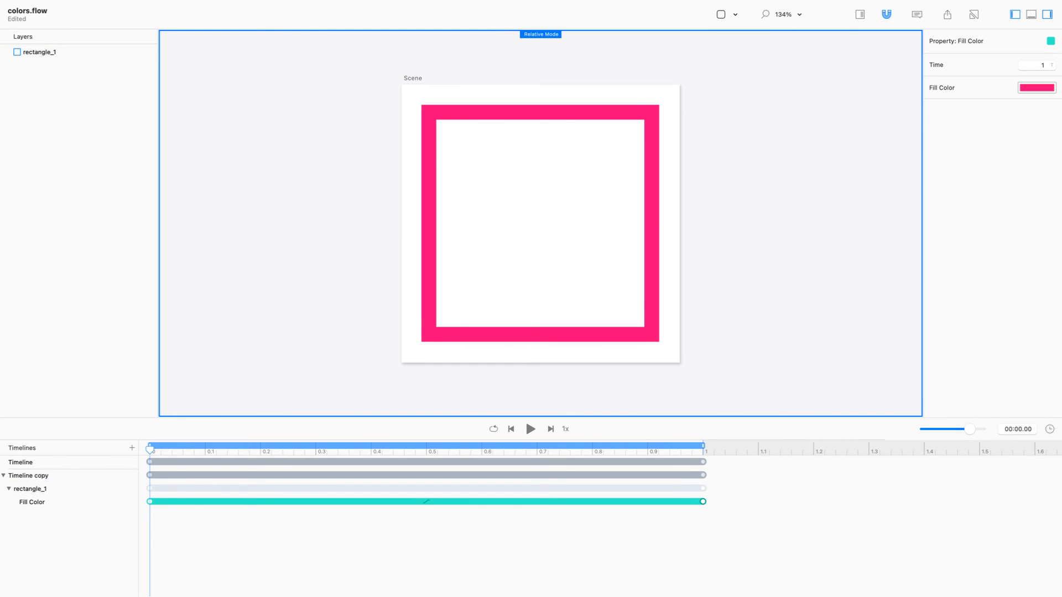
pyautogui.press('Delete')
# Set the rectangle's stroke width to 40 in Relative Mode with the playhead at 1 second, and leave Relative Mode
pyautogui.click(547, 248)
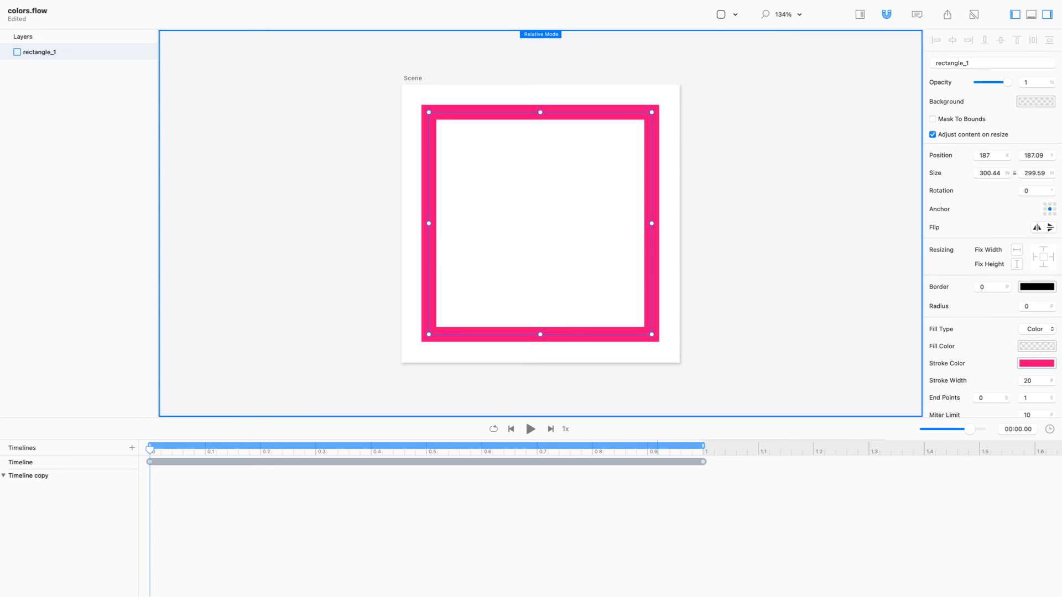
pyautogui.press('space')
pyautogui.press('r')
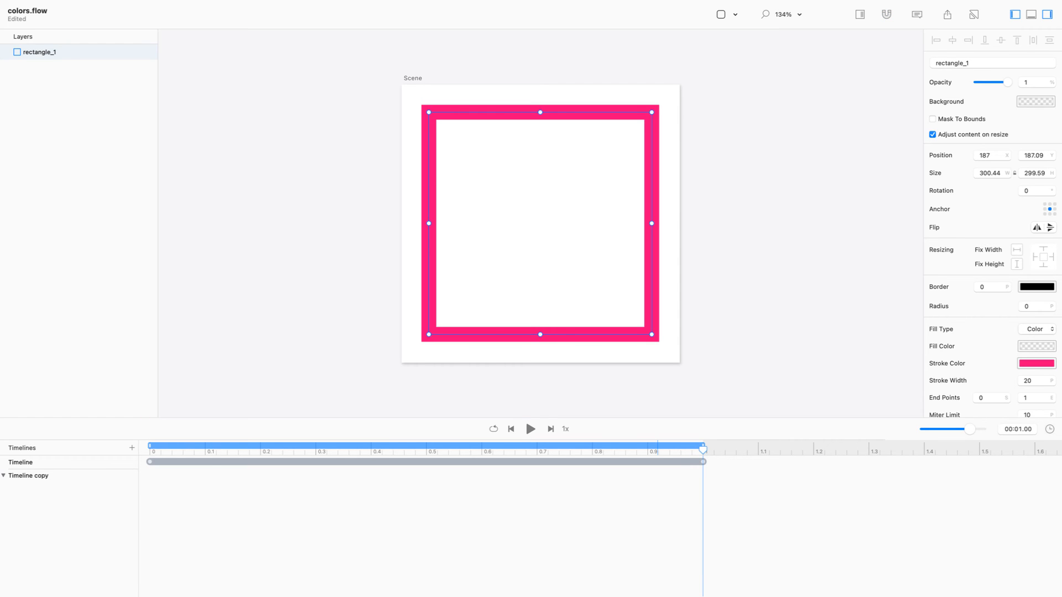
pyautogui.click(1027, 381)
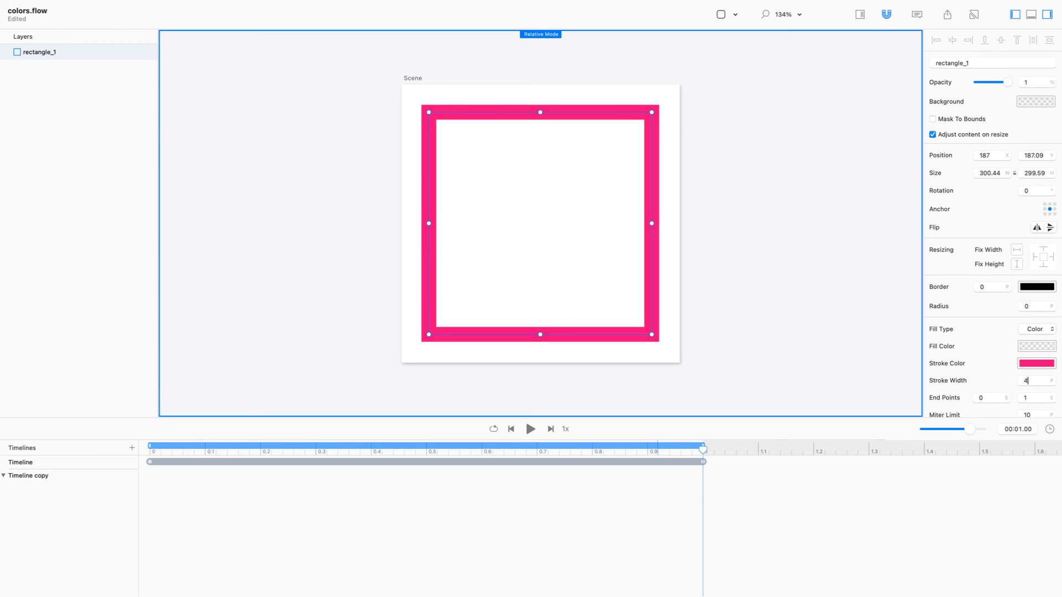
pyautogui.write('40')
pyautogui.press('Return')
pyautogui.press('super+r')
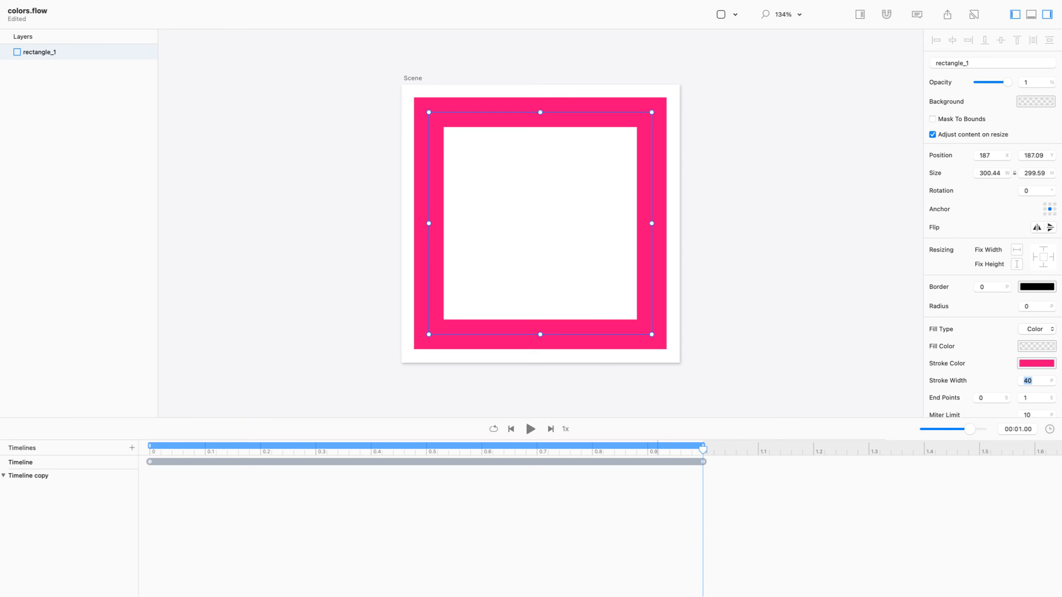
# Set the rectangle's stroke width to 0 at 0 seconds to animate it, and play the stroke width animation
pyautogui.moveTo(235, 450); pyautogui.dragTo(150, 450)
pyautogui.write('0')
pyautogui.press('Return')
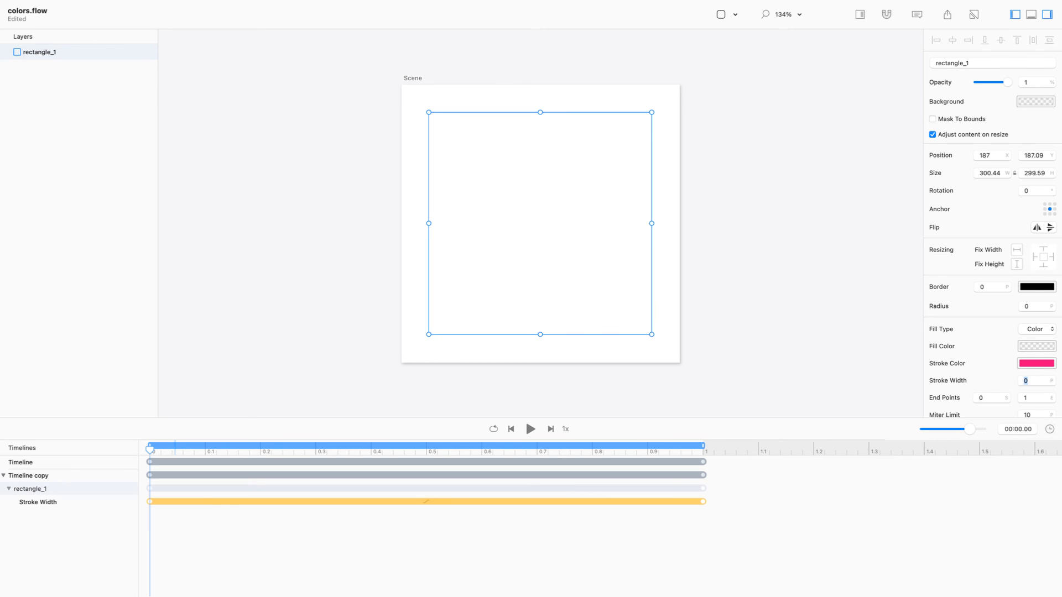
pyautogui.press('Escape')
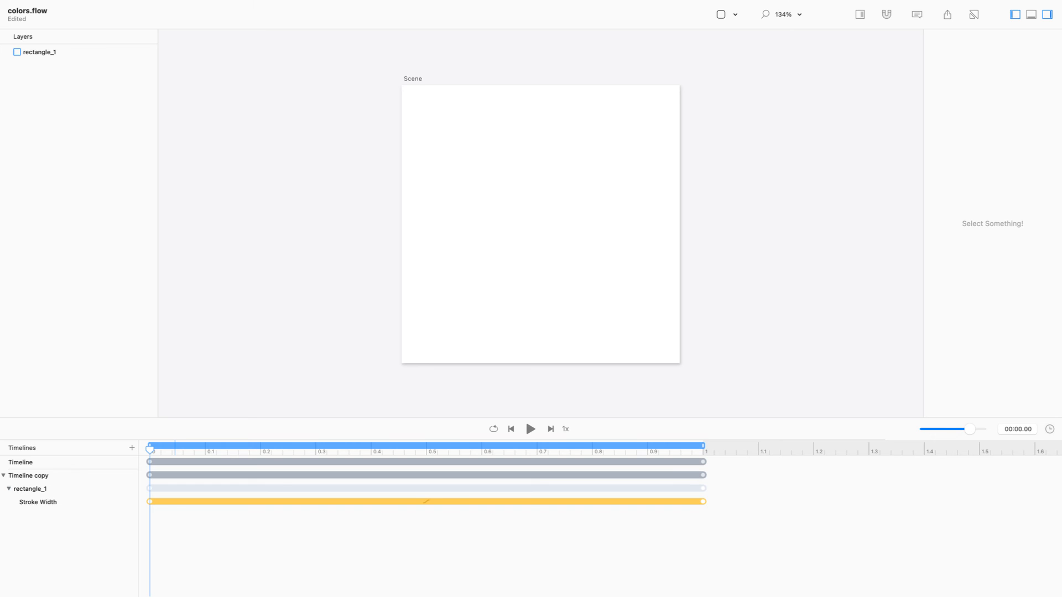
pyautogui.press('space')
pyautogui.press('space')
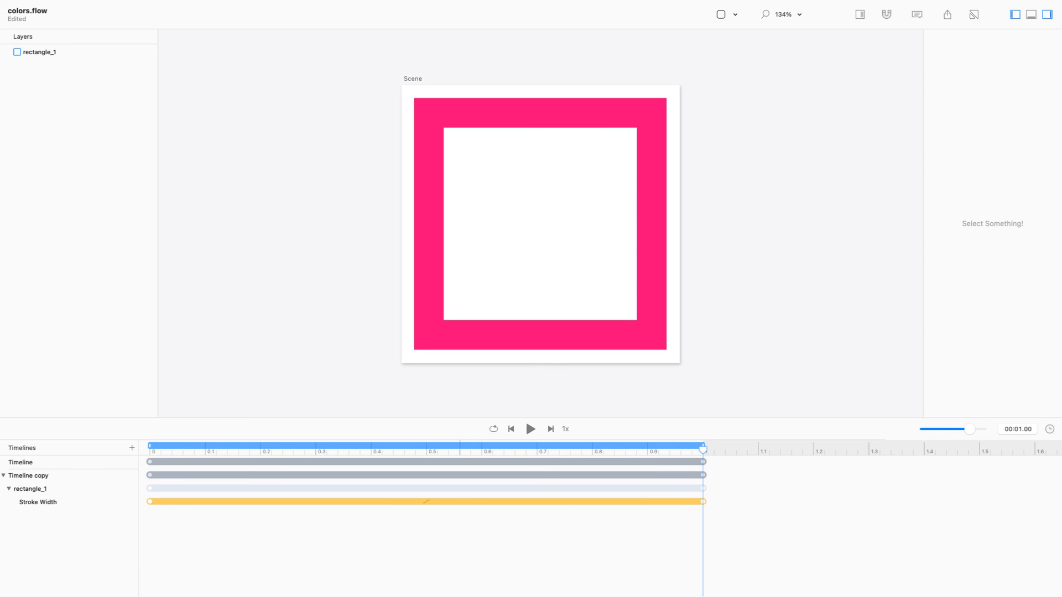
# Delete the stroke width animation from the duplicated timeline
pyautogui.click(150, 502)
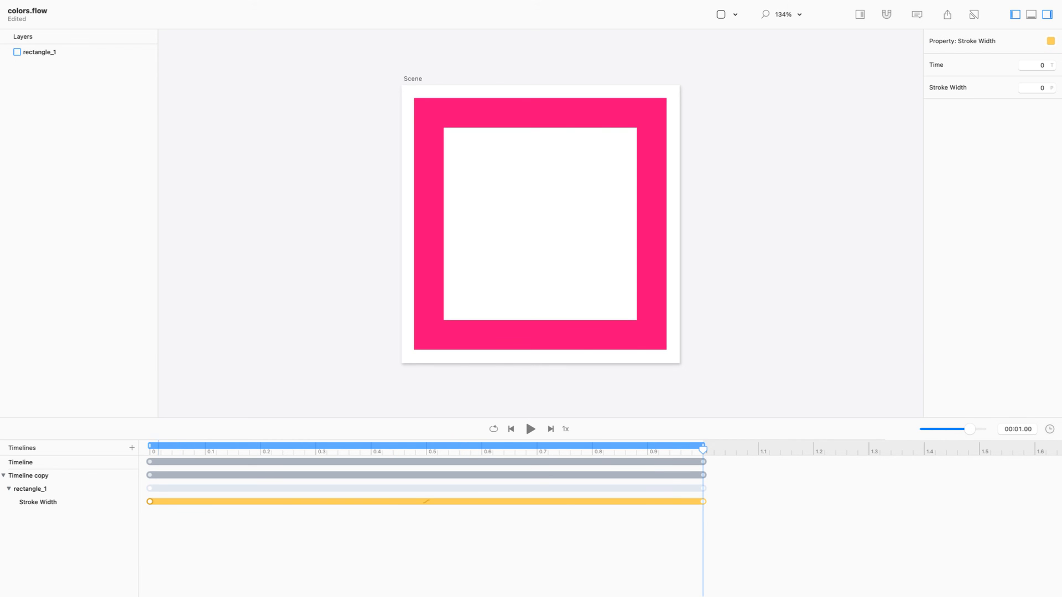
pyautogui.press('Delete')
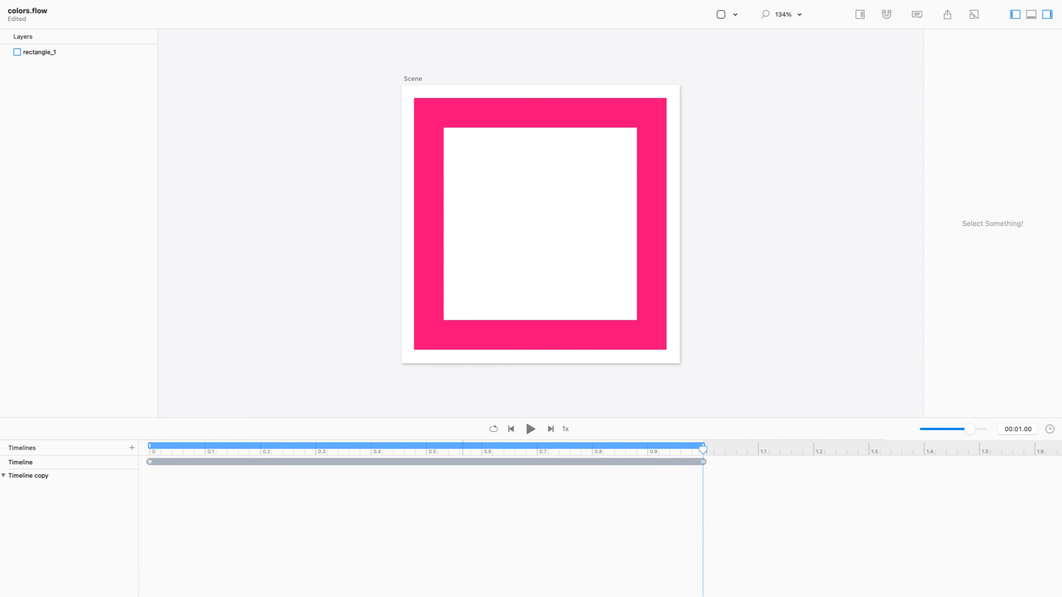
# Set the rectangle's stroke color opacity to 0% at 0 seconds to animate it, and play the stroke color animation
pyautogui.moveTo(199, 448); pyautogui.dragTo(150, 449)
pyautogui.click(497, 254)
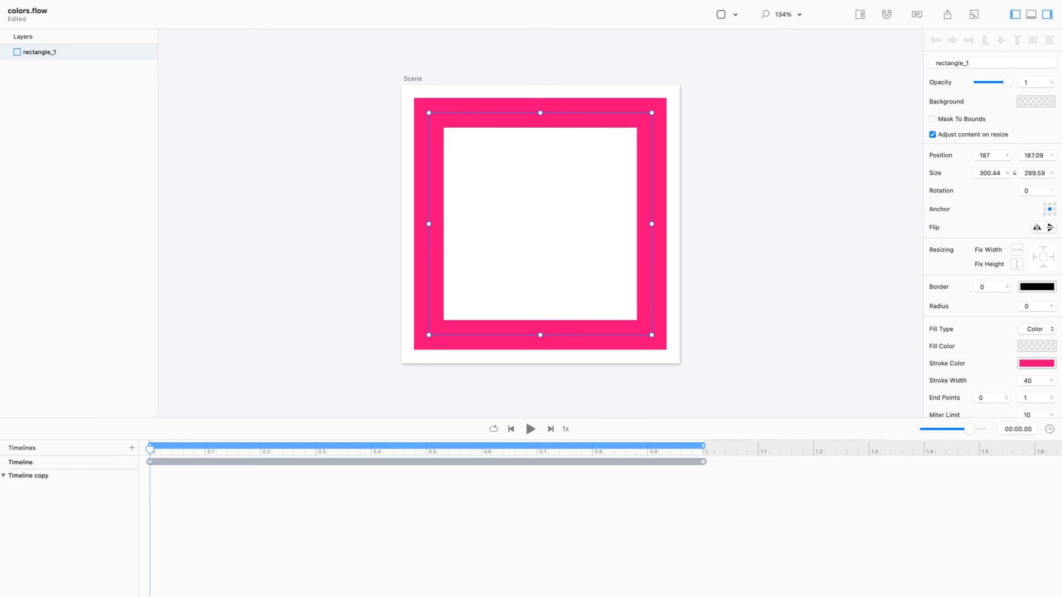
pyautogui.click(1037, 363)
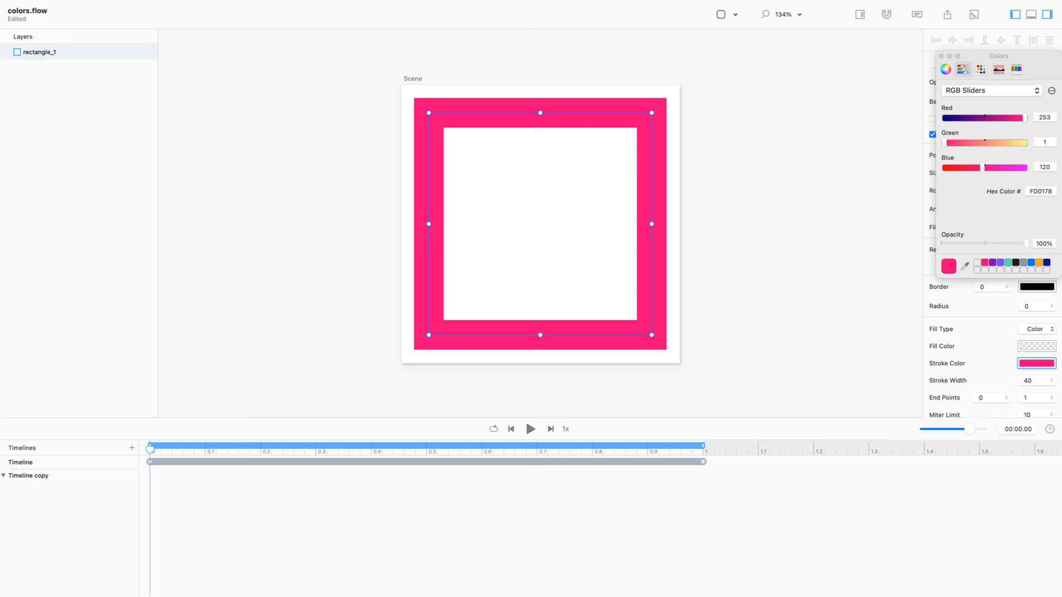
pyautogui.moveTo(1026, 243); pyautogui.dragTo(943, 244)
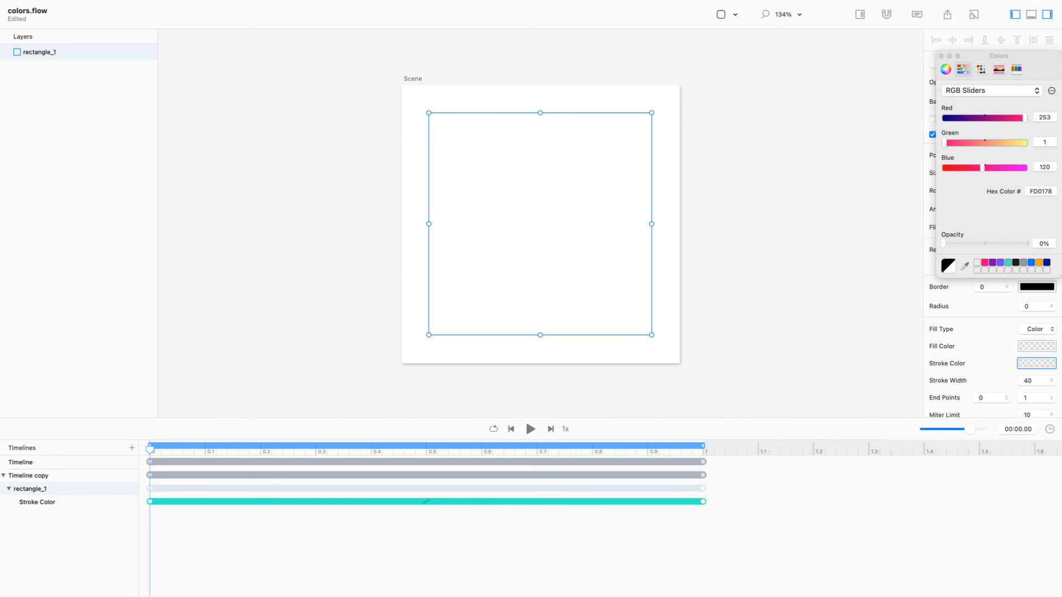
pyautogui.press('Escape')
pyautogui.press('space')
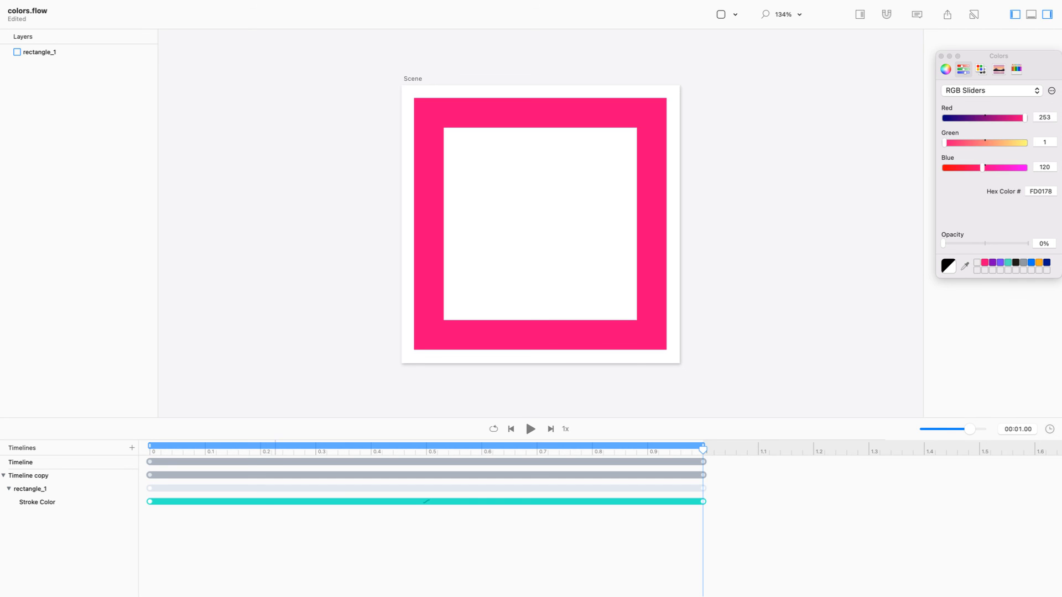
# Delete the stroke color animation from the duplicated timeline
pyautogui.click(150, 502)
pyautogui.press('Delete')
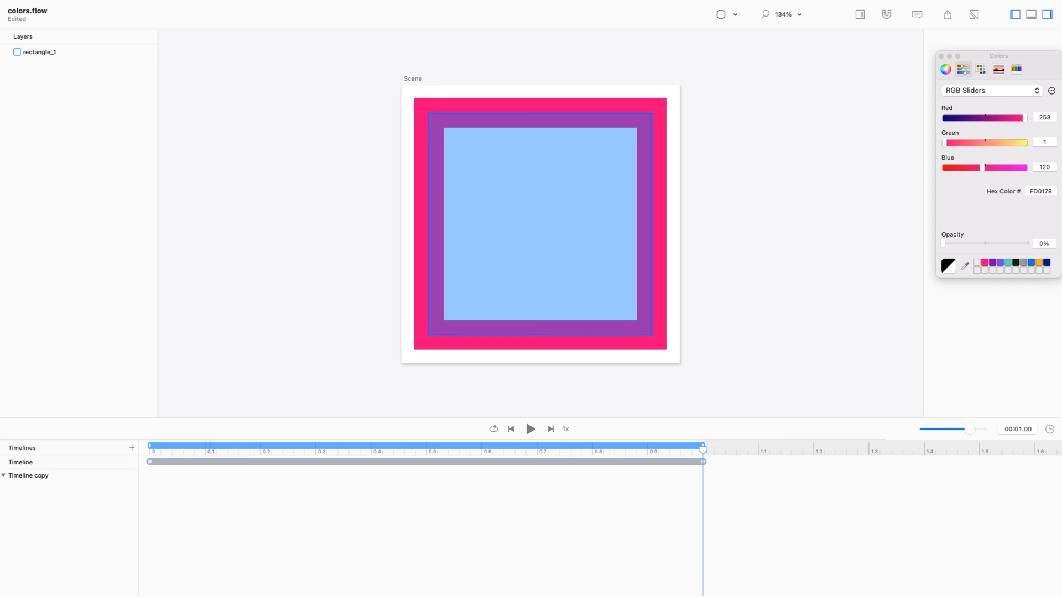
# Set the rectangle's stroke end point to 0 at 0 seconds to animate it, and play the animation with the color picker closed
pyautogui.click(540, 224)
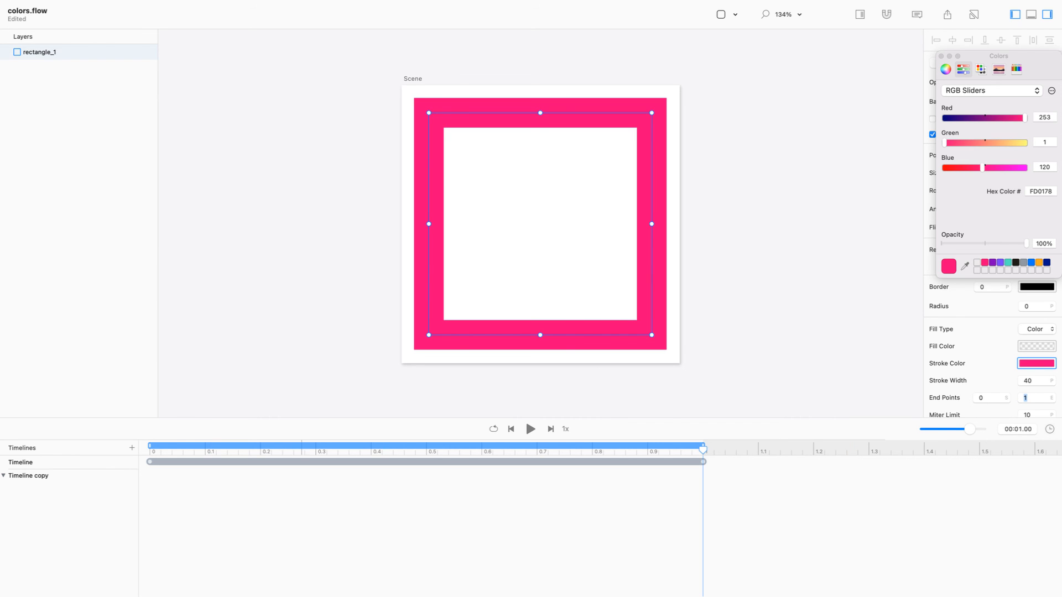
pyautogui.moveTo(165, 448); pyautogui.dragTo(150, 448)
pyautogui.write('1')
pyautogui.press('BackSpace')
pyautogui.write('0')
pyautogui.press('Return')
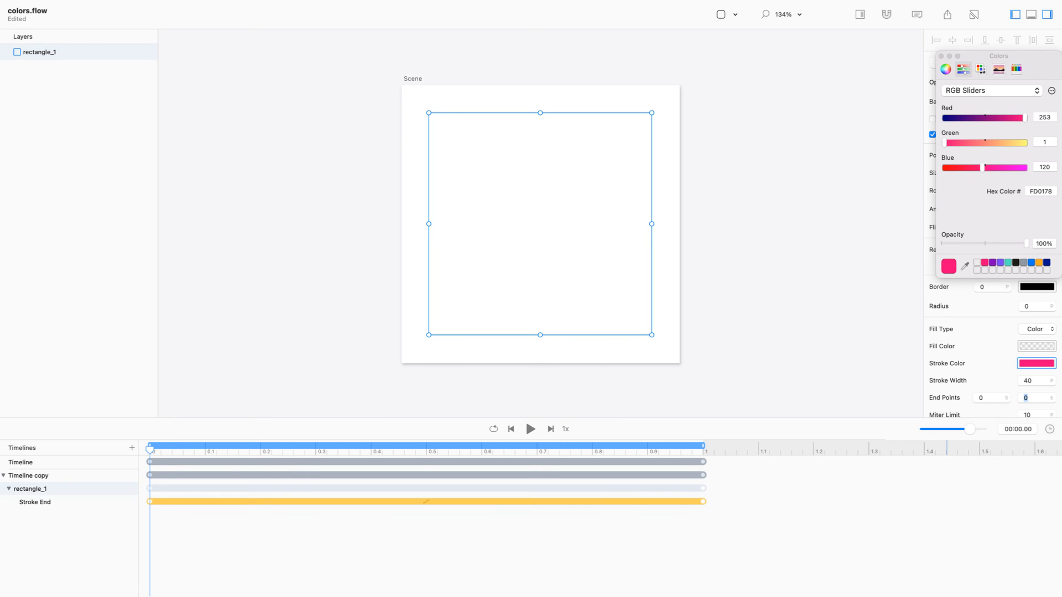
pyautogui.click(941, 56)
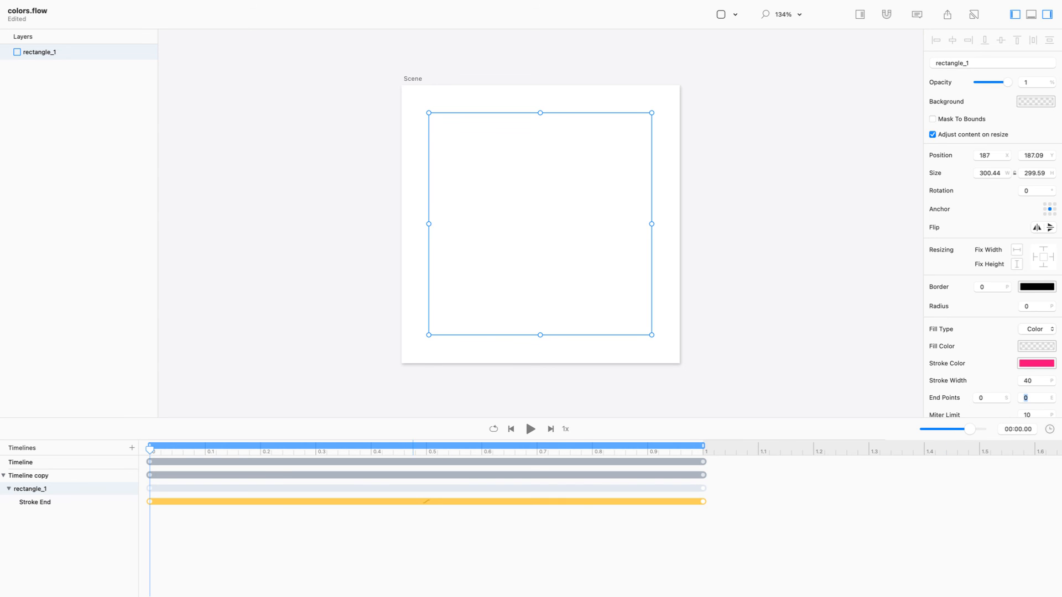
pyautogui.press('space')
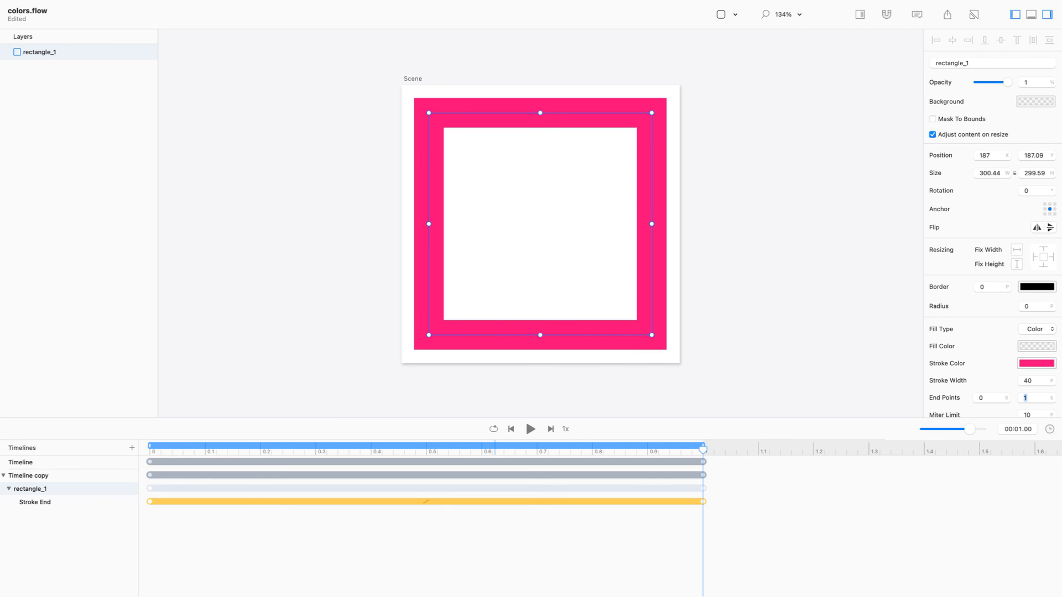
pyautogui.write('1')
pyautogui.scroll(-2, 540, 221)
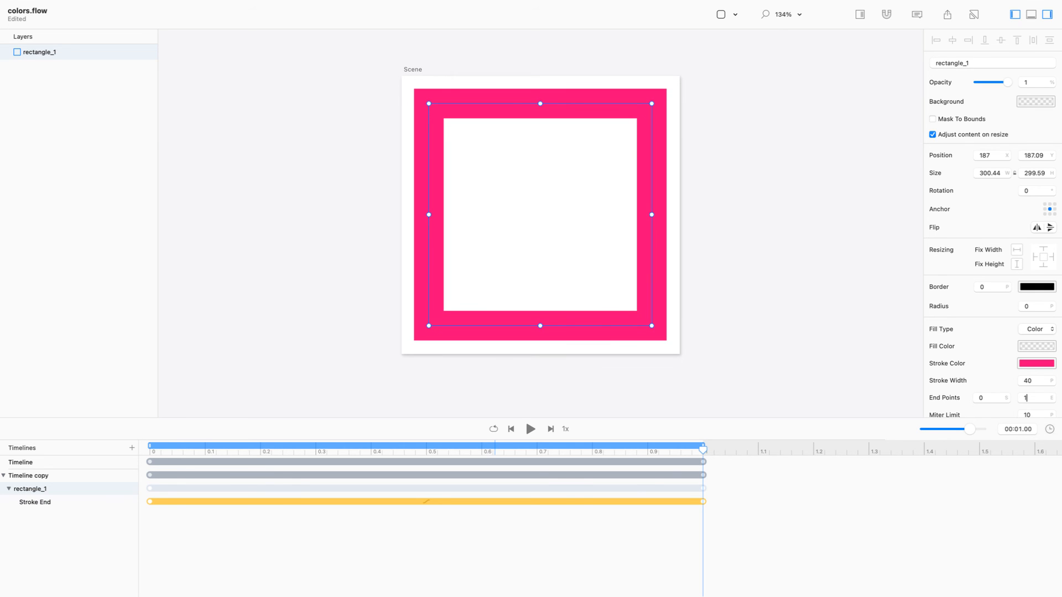
pyautogui.scroll(2, 540, 221)
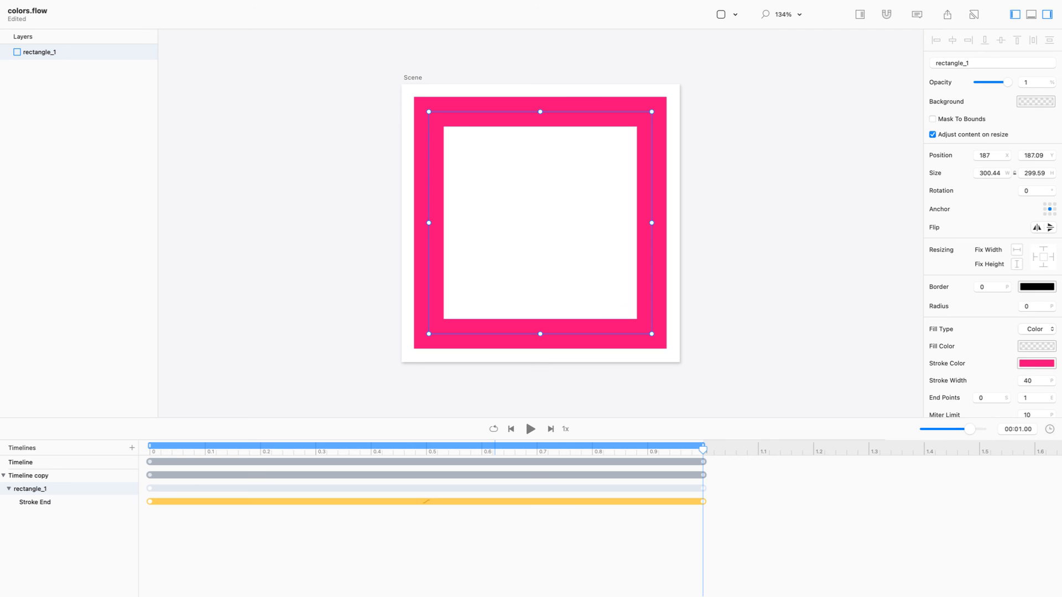
# Switch to Livestream Studio
pyautogui.press('super+Tab')
pyautogui.press('super+Tab')
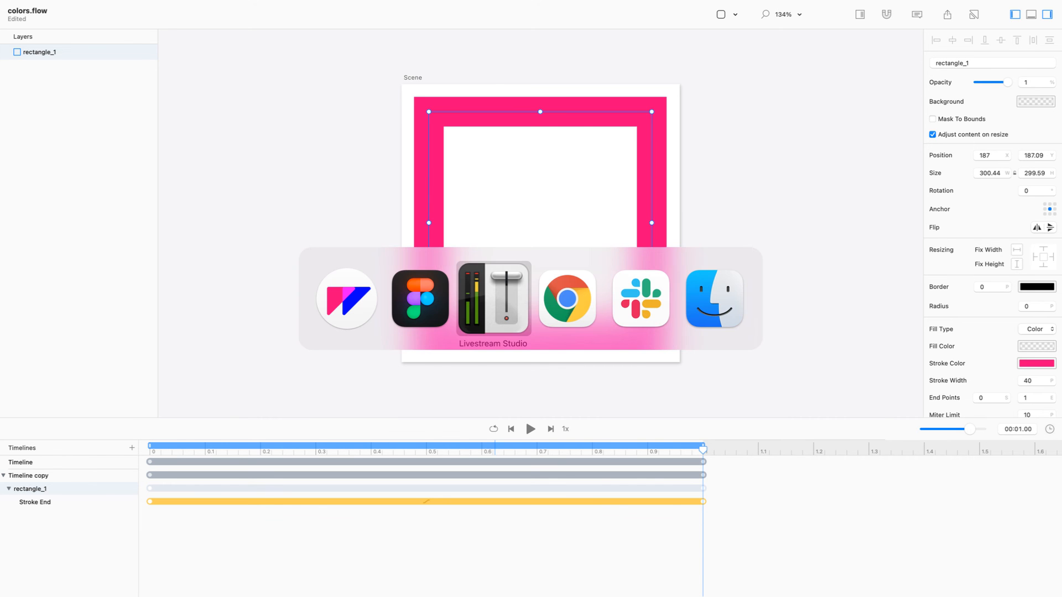